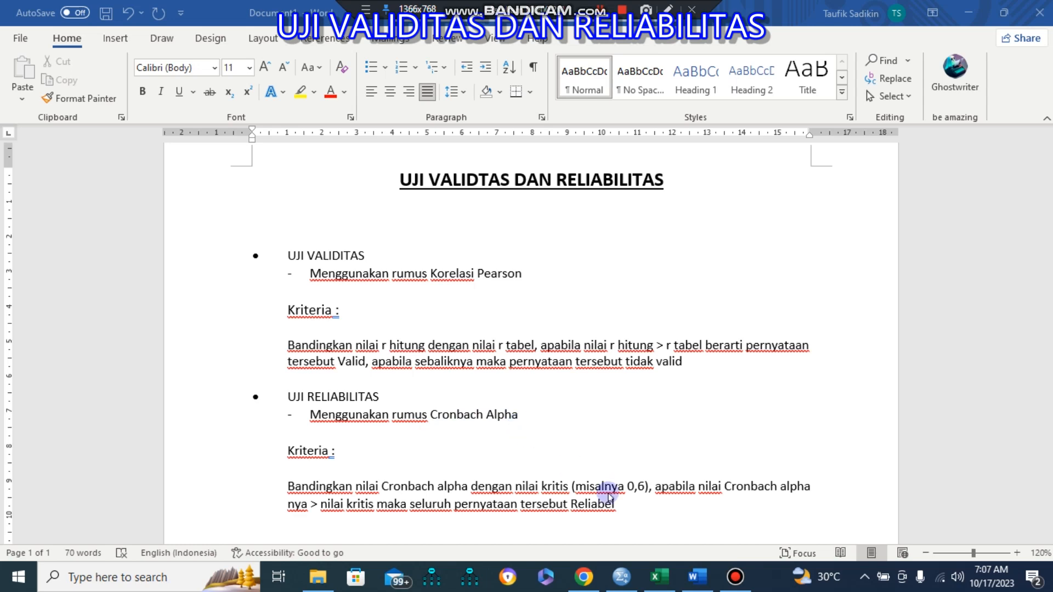
- Switch to the Excel workbook and copy the selected questionnaire scores and totals in B2:L31 of the vy sheet
click(659, 576)
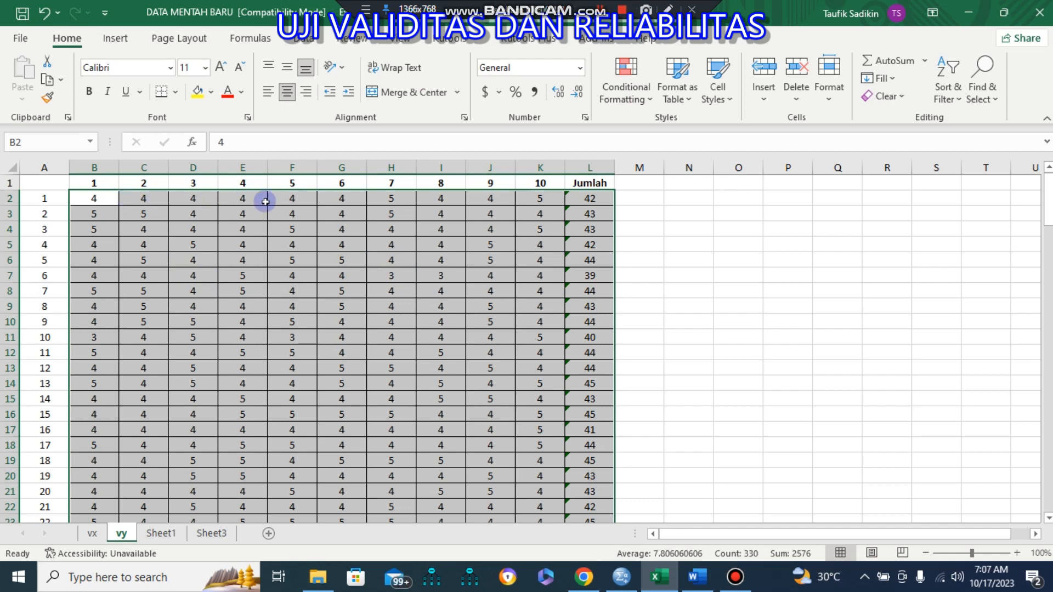
scroll(212, 269, down, 20)
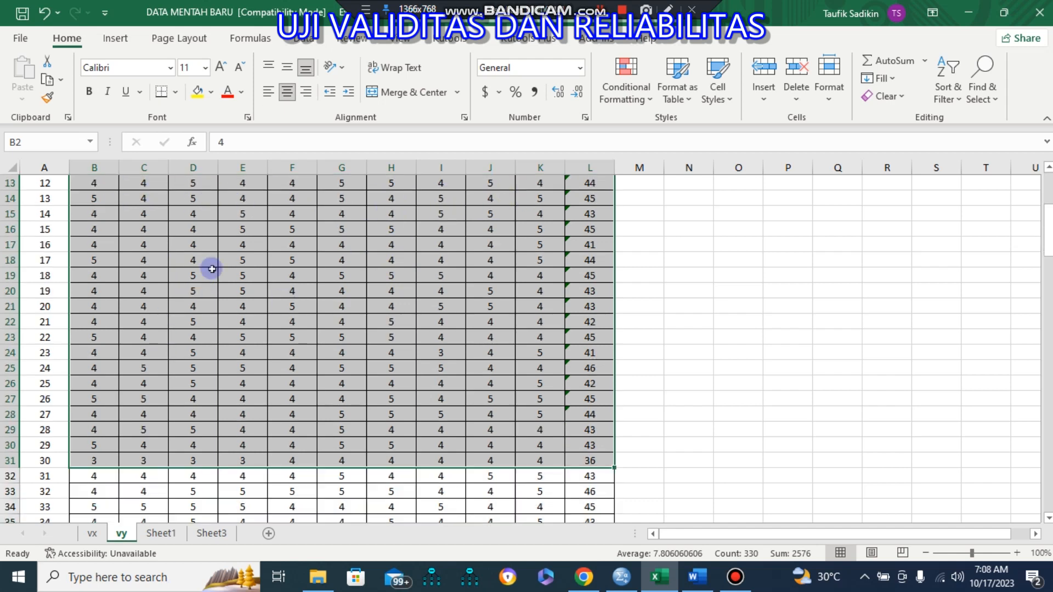
scroll(212, 268, down, 8)
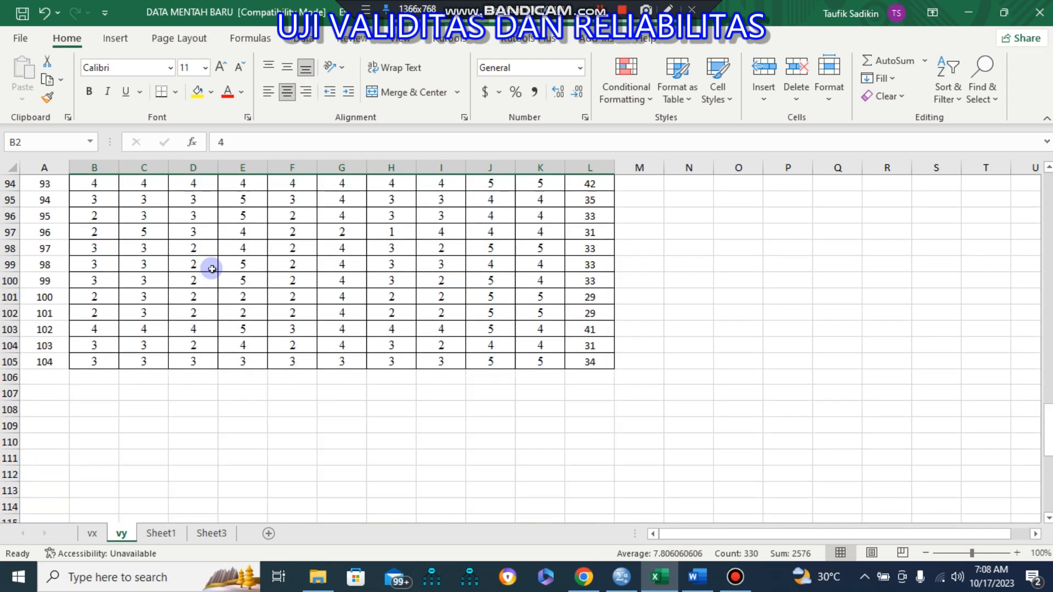
scroll(266, 330, up, 20)
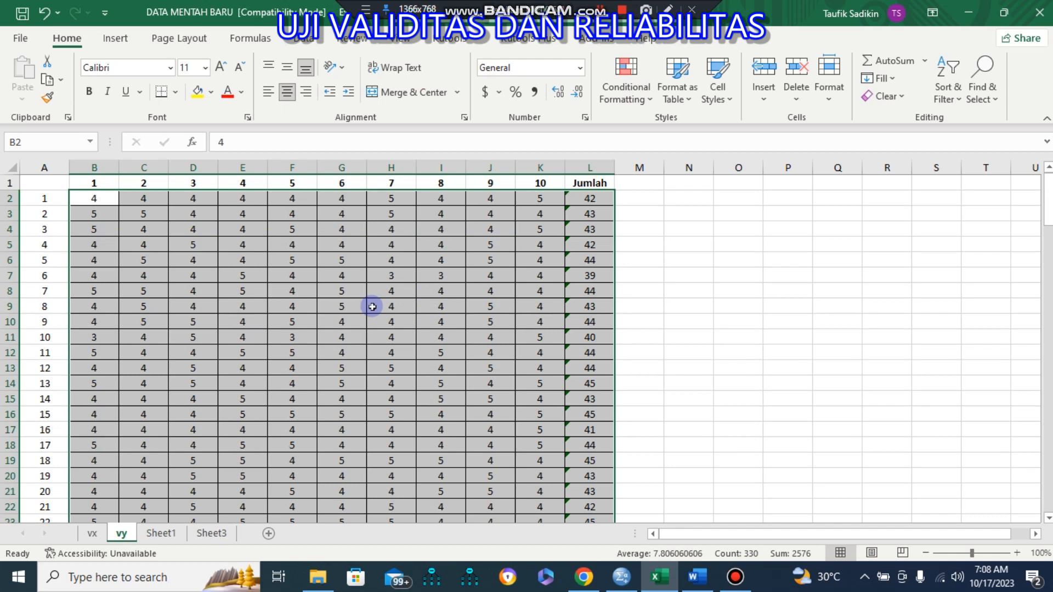
scroll(372, 306, down, 3)
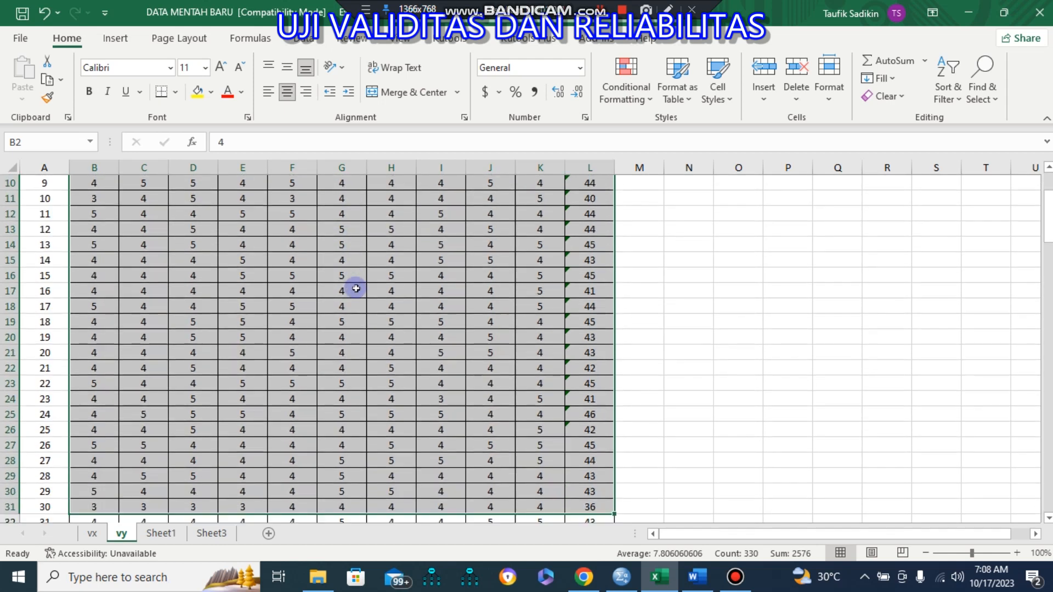
scroll(356, 288, down, 1)
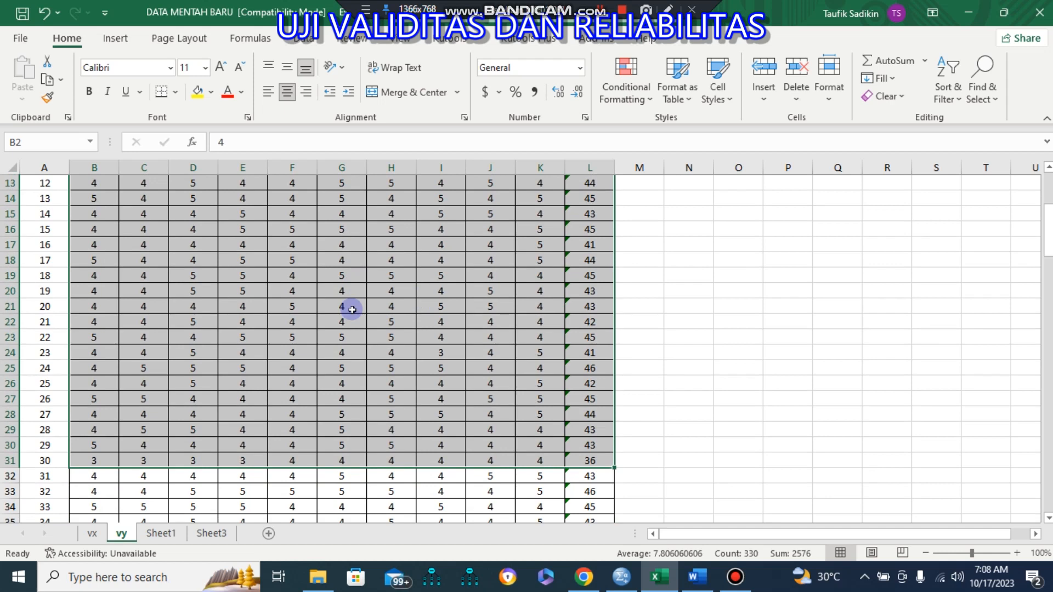
scroll(411, 323, up, 4)
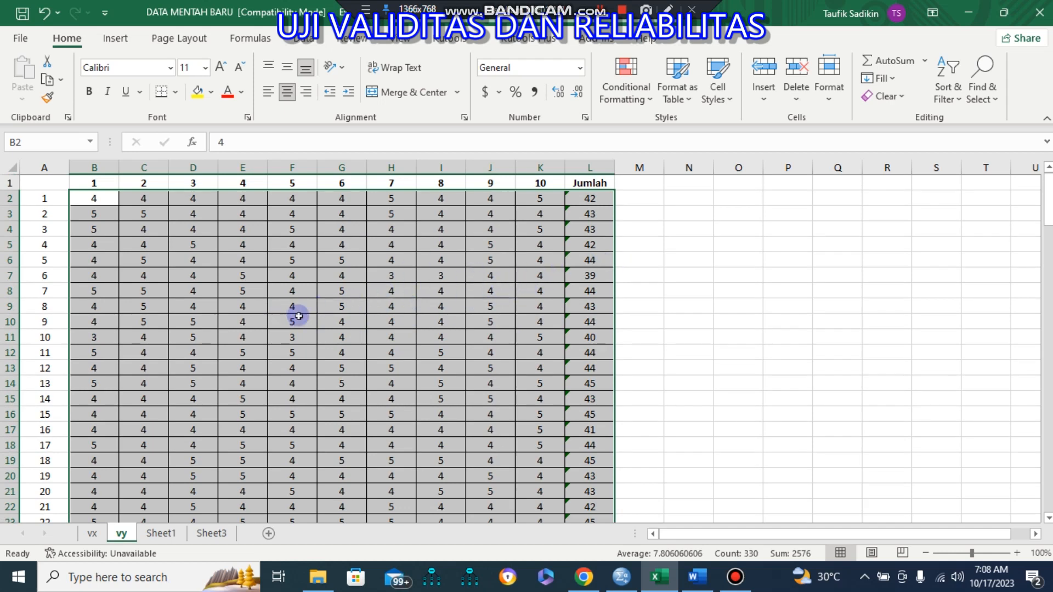
right_click(289, 261)
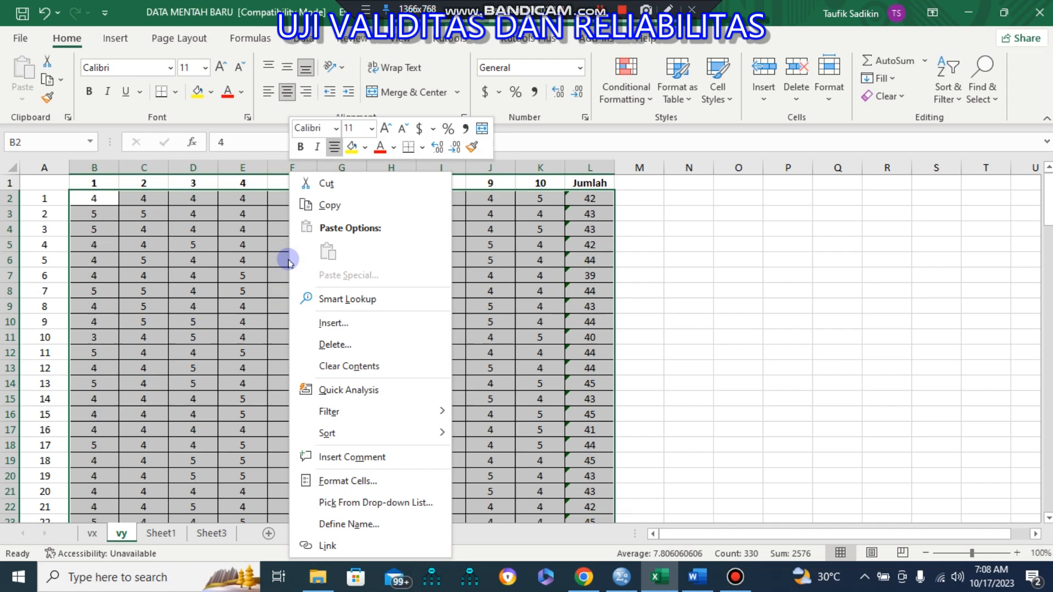
click(332, 208)
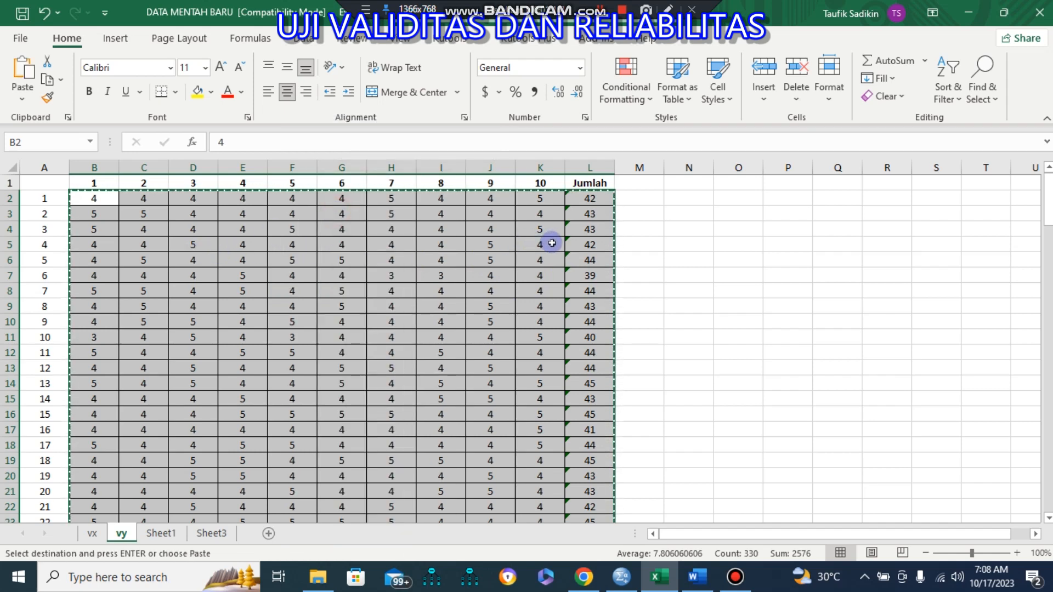
- Switch to SPSS and paste the copied scores into the empty dataset, starting at the first cell
click(621, 577)
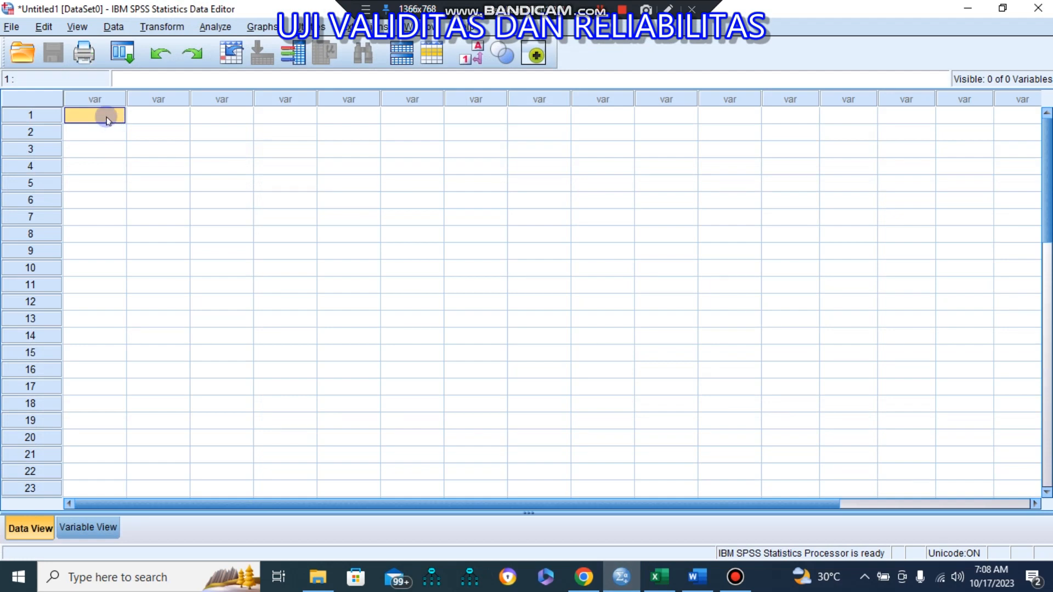
right_click(107, 120)
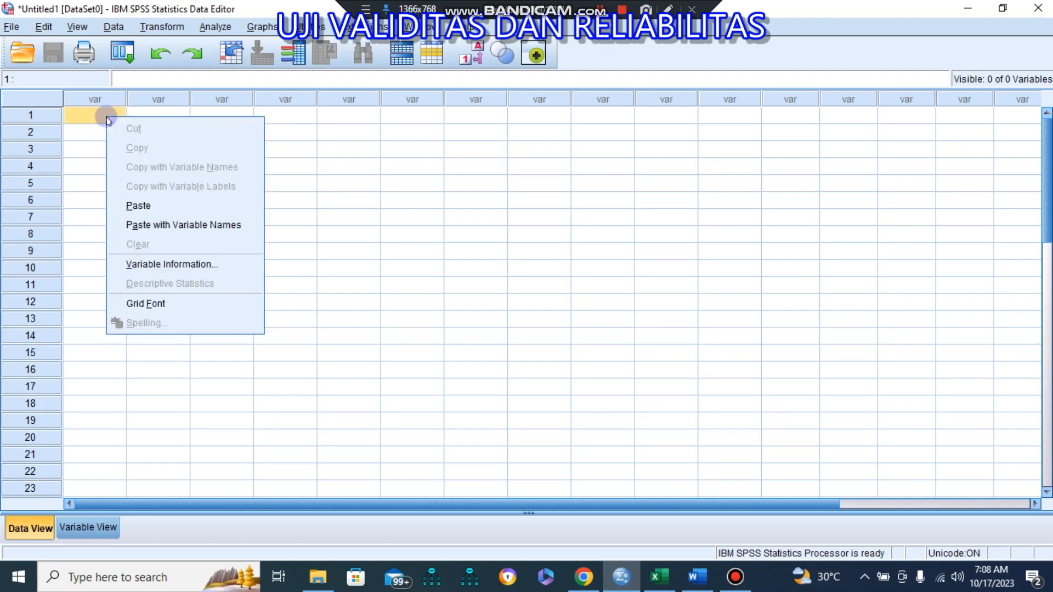
click(139, 205)
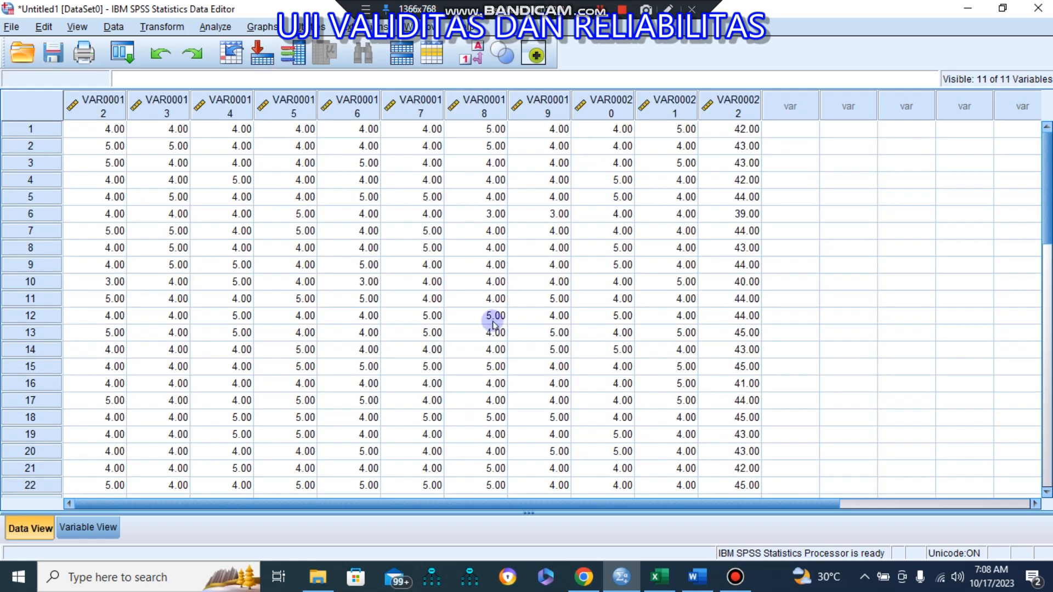
- Rename the first five variables in the variable definitions as P1, P2, P3, P4 and P5
click(83, 527)
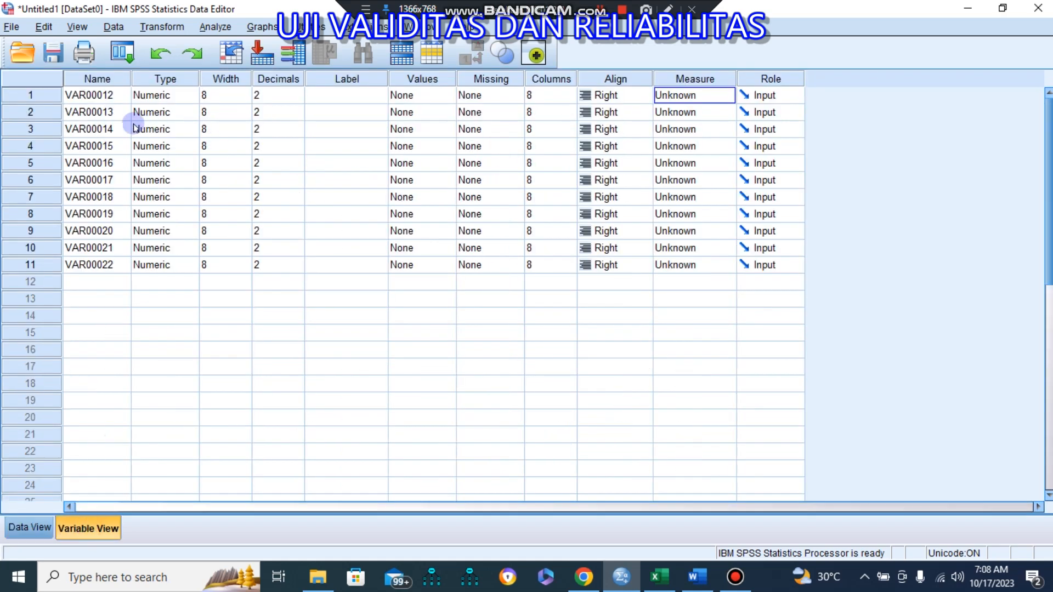
click(107, 98)
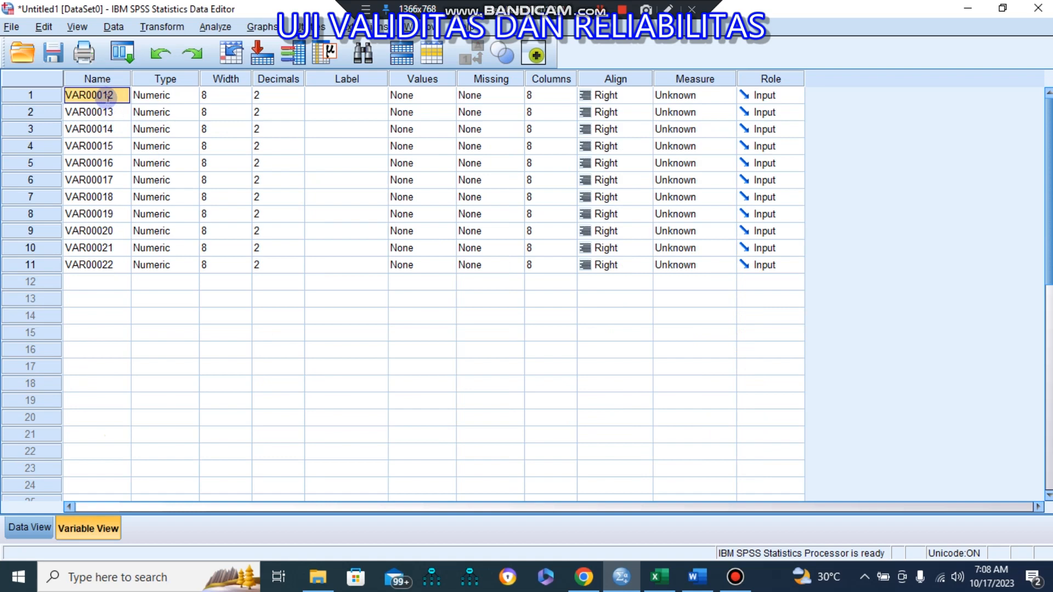
click(108, 96)
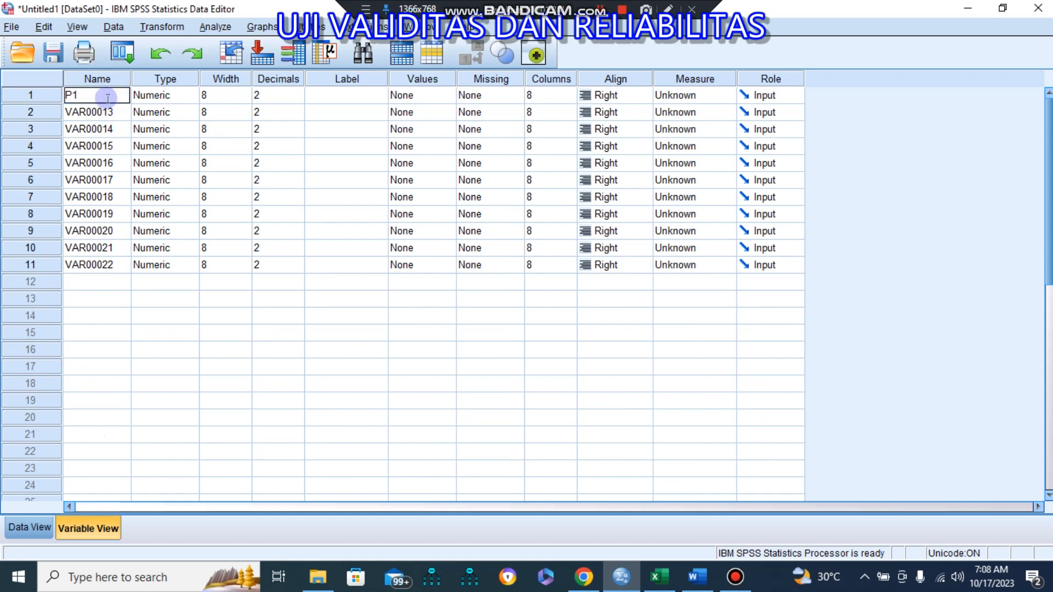
key(Return)
text(P2)
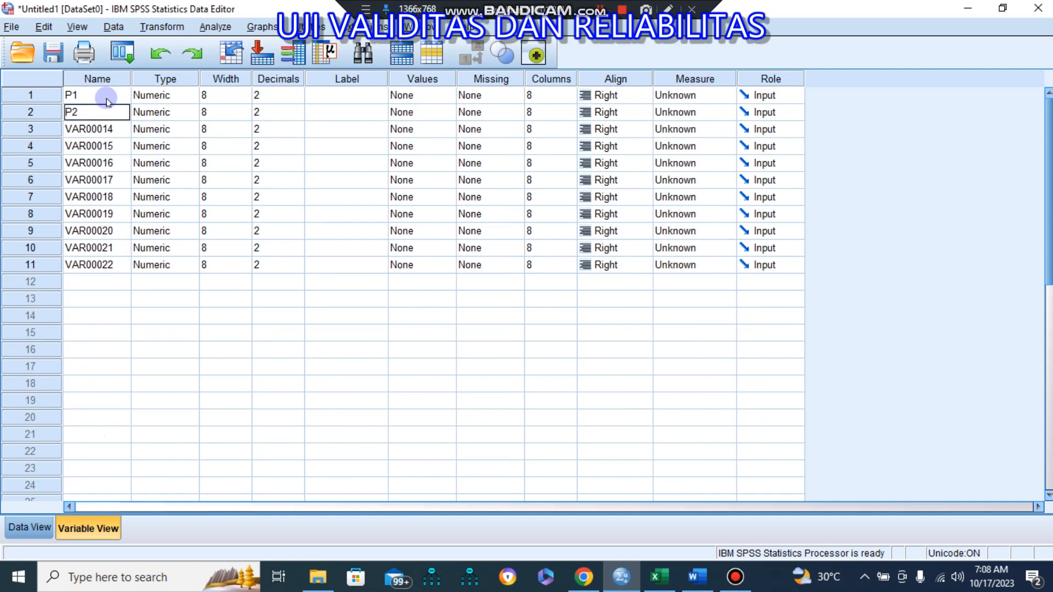
key(Return)
text(P3)
key(Return)
text(P4)
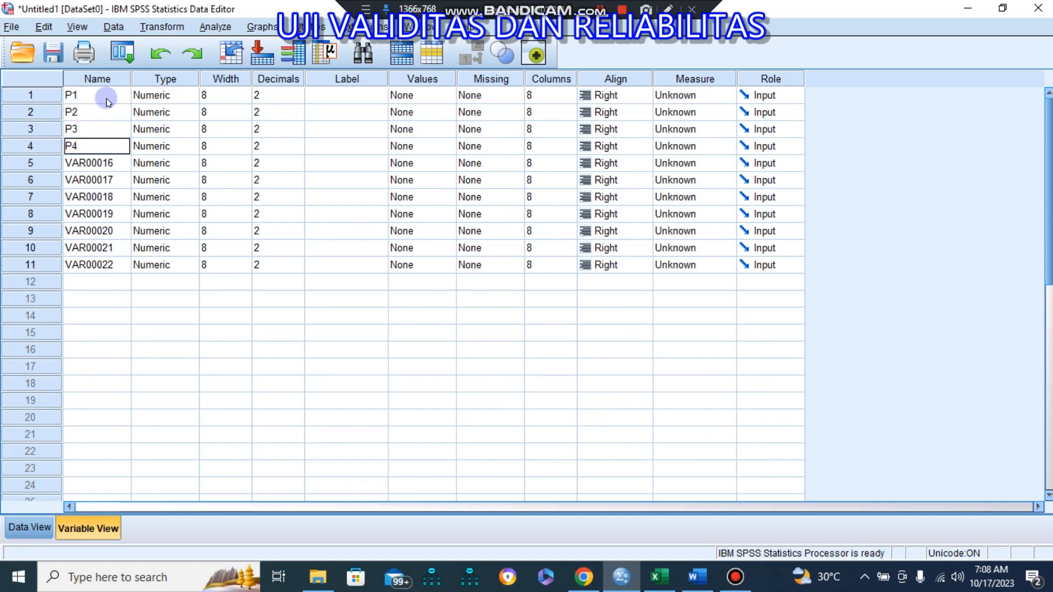
key(Return)
text(P5)
key(Return)
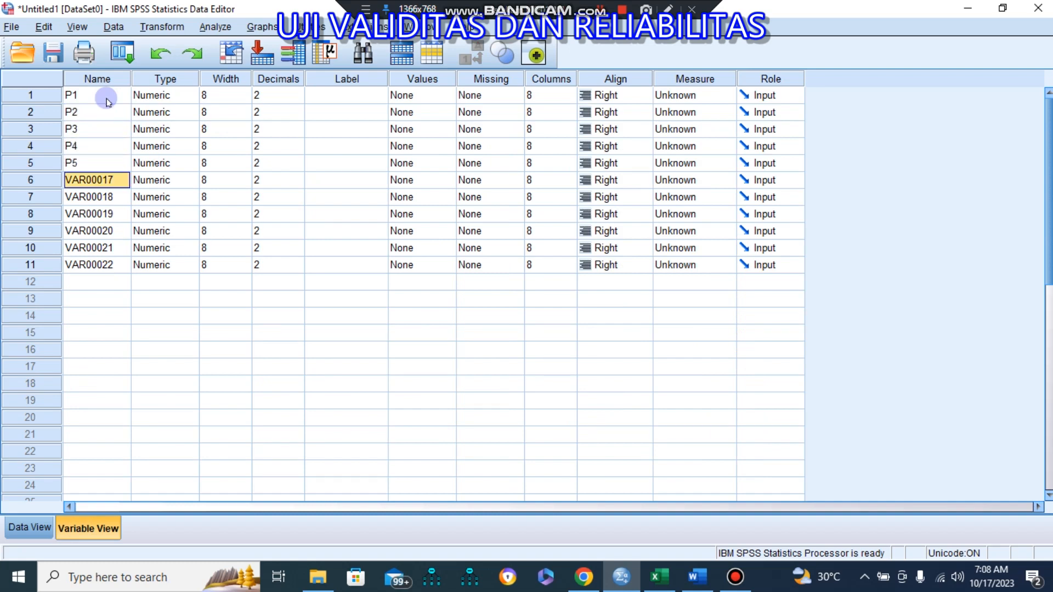
- Rename variables 6 to 10 as P6, P7, P8, P9 and P10, and the eleventh variable as JUMLAH
text(P6)
key(Return)
text(P)
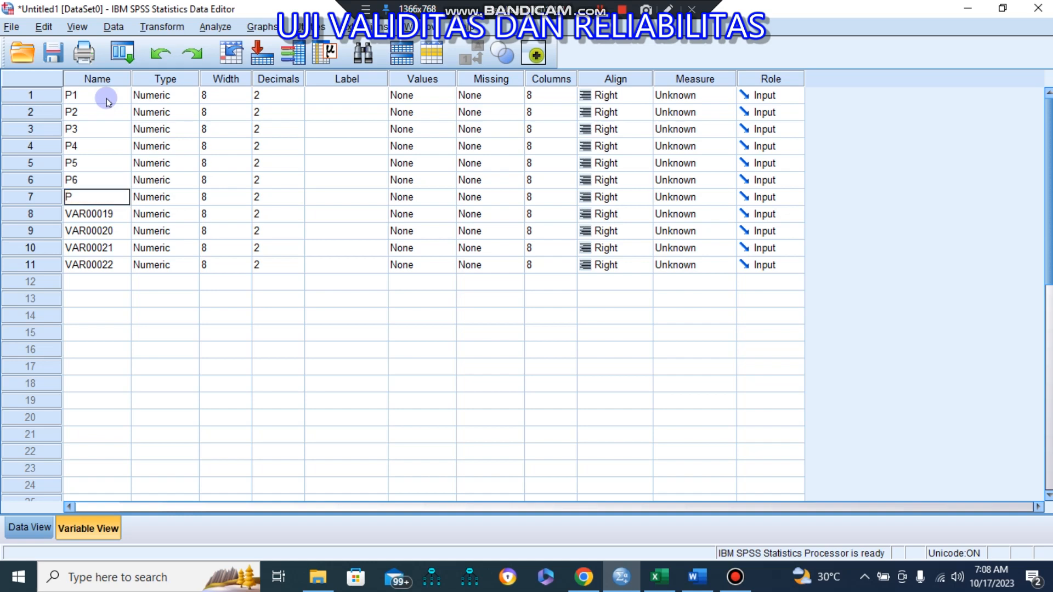
text(7)
key(Return)
text(P8)
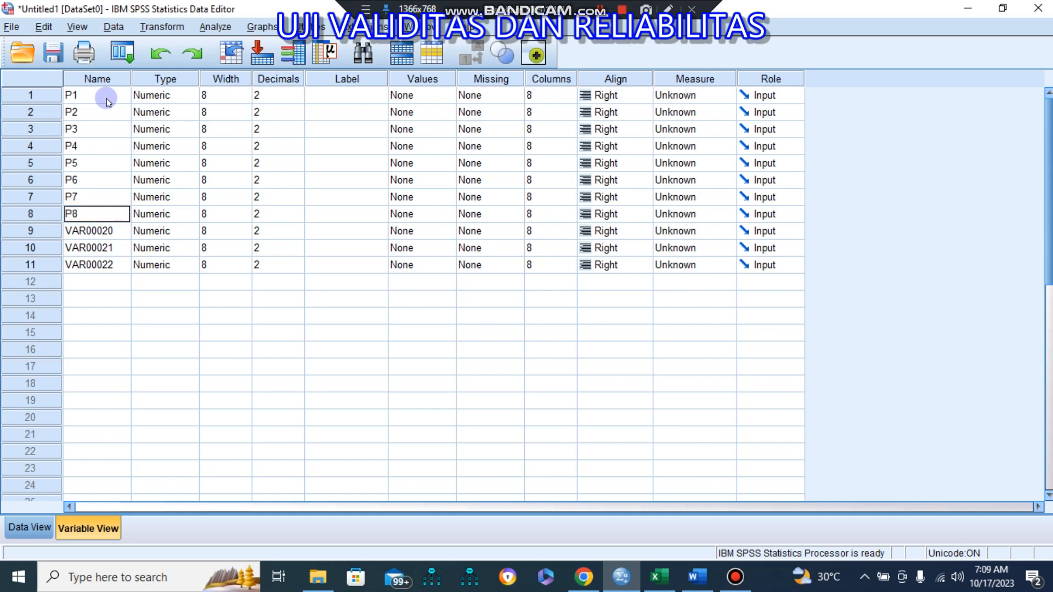
key(Return)
text(P9)
key(Return)
text(P)
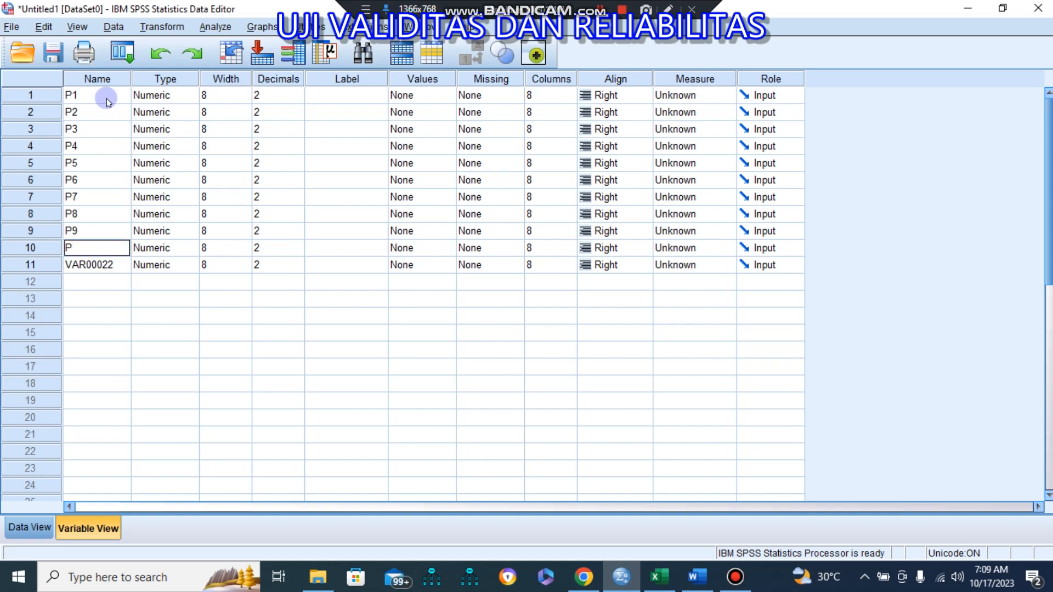
text(10)
key(Return)
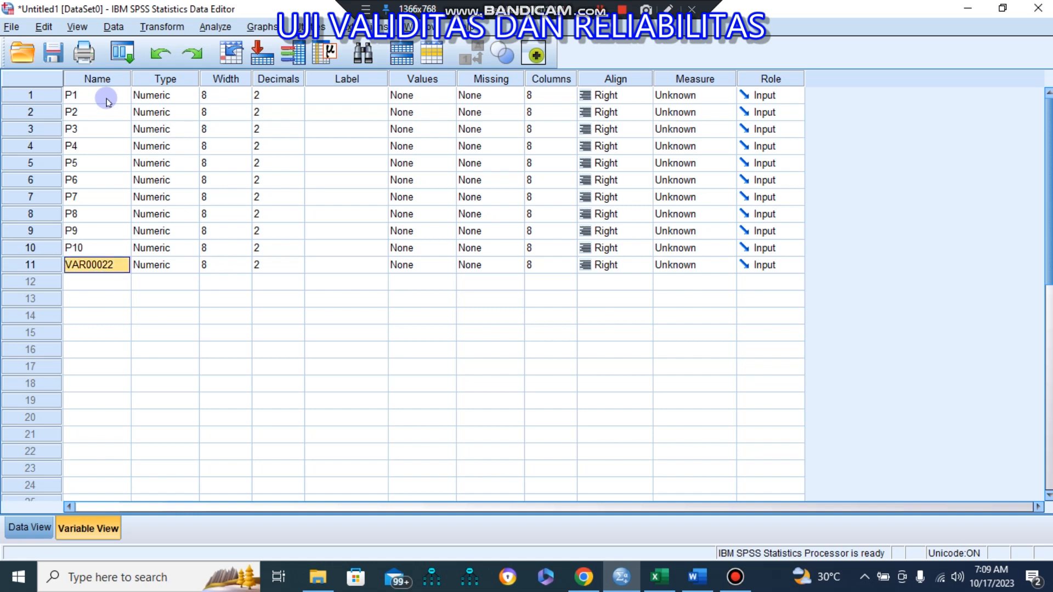
text(JUMLAH)
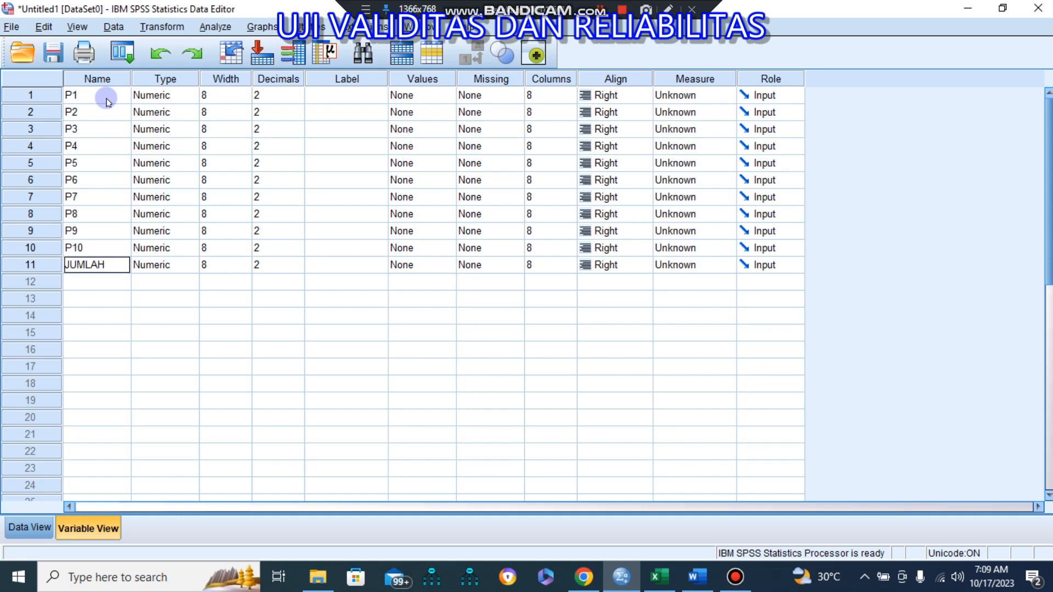
key(Return)
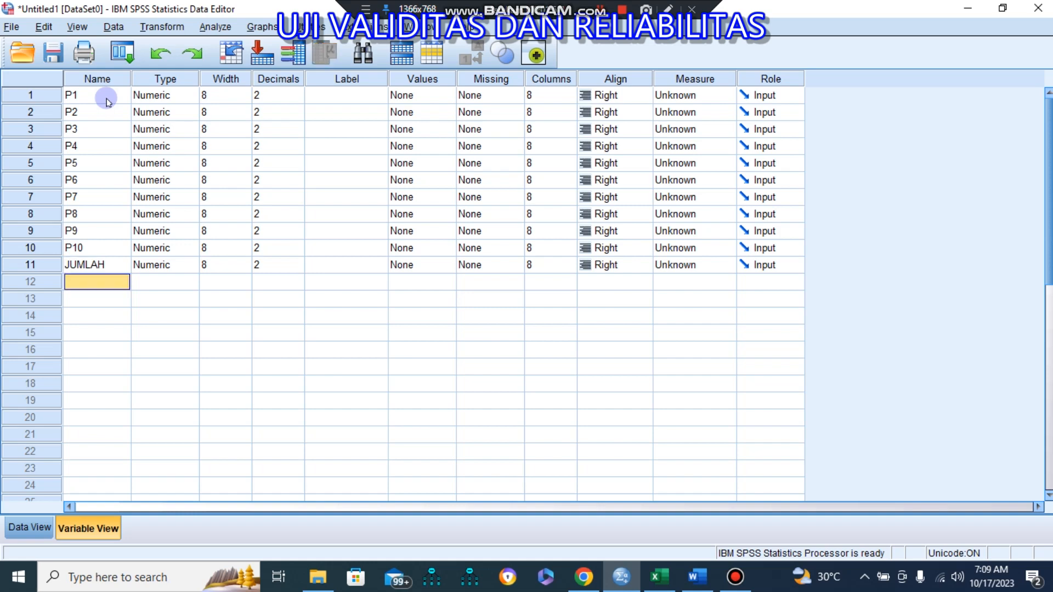
- Set the measurement level of variables P1 through P6 to Scale
click(725, 98)
click(718, 112)
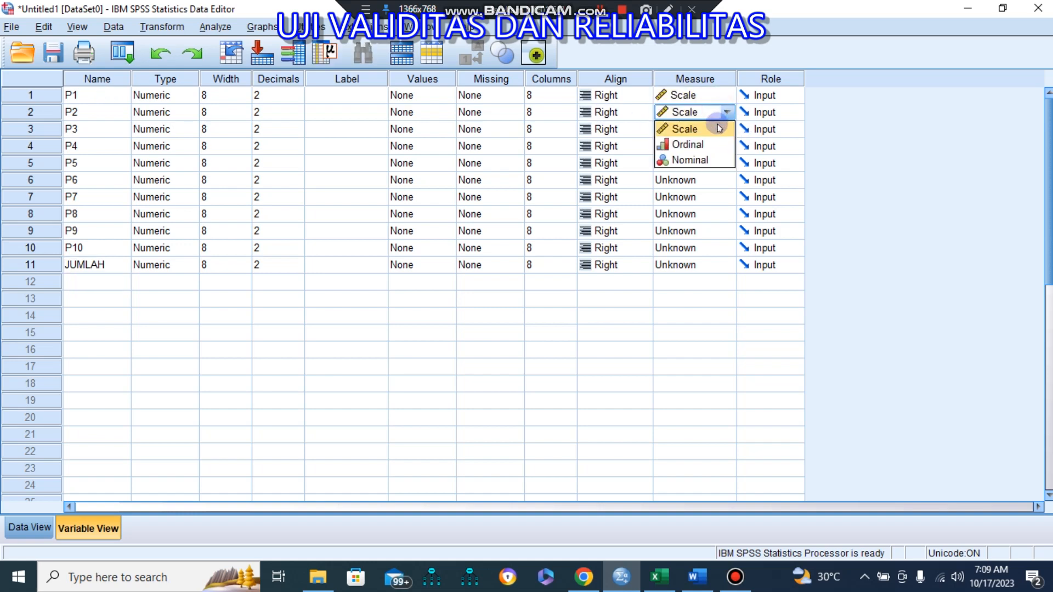
click(712, 127)
click(713, 129)
click(713, 144)
click(713, 146)
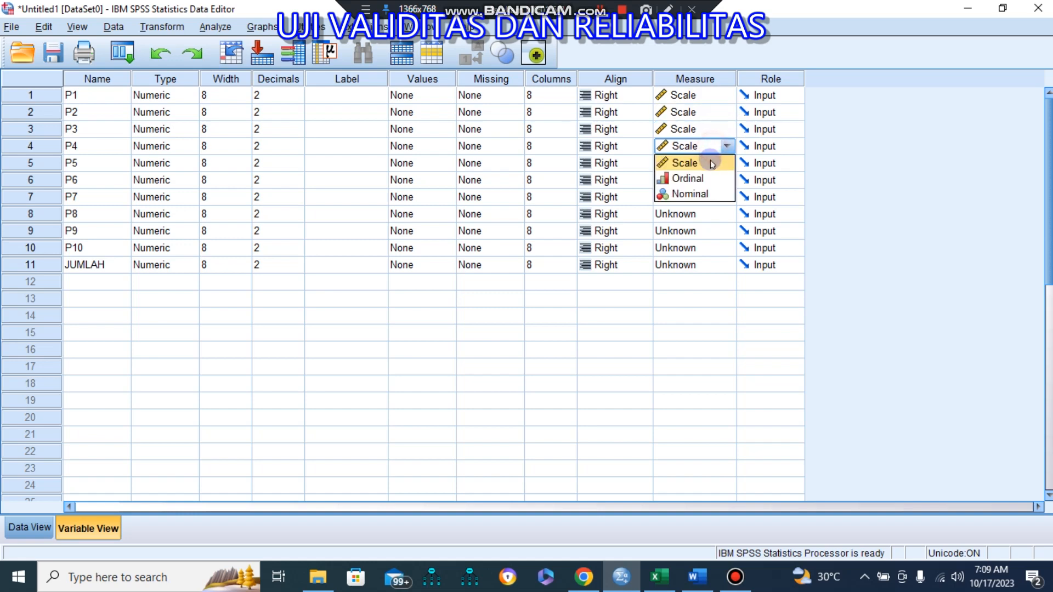
click(708, 163)
click(708, 163)
click(708, 179)
click(709, 178)
click(711, 196)
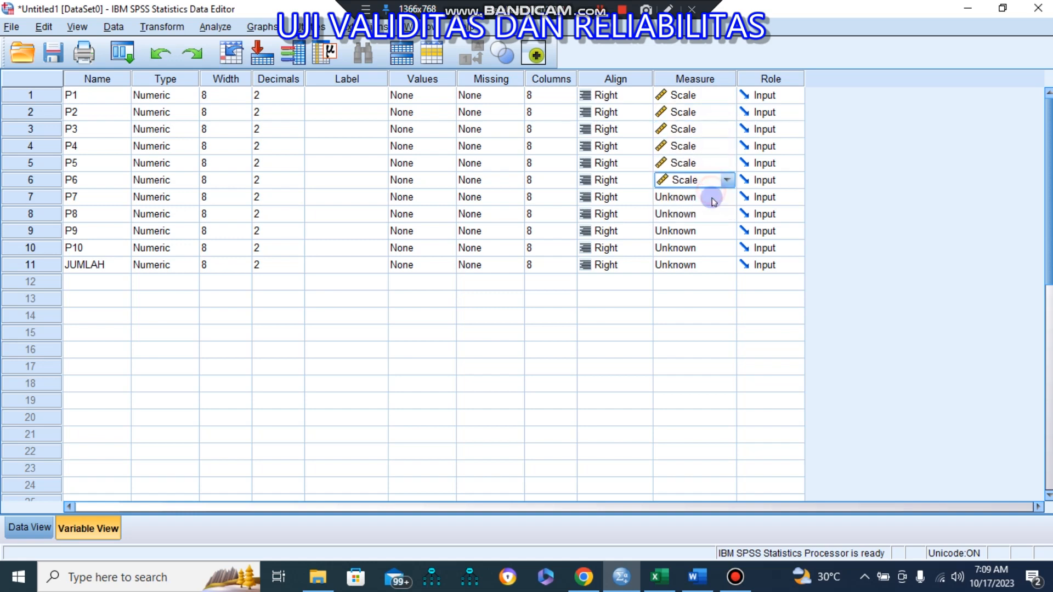
- Set the measurement level of variables P7 through P10 and JUMLAH to Scale
click(712, 196)
click(711, 214)
click(711, 214)
click(713, 230)
click(713, 230)
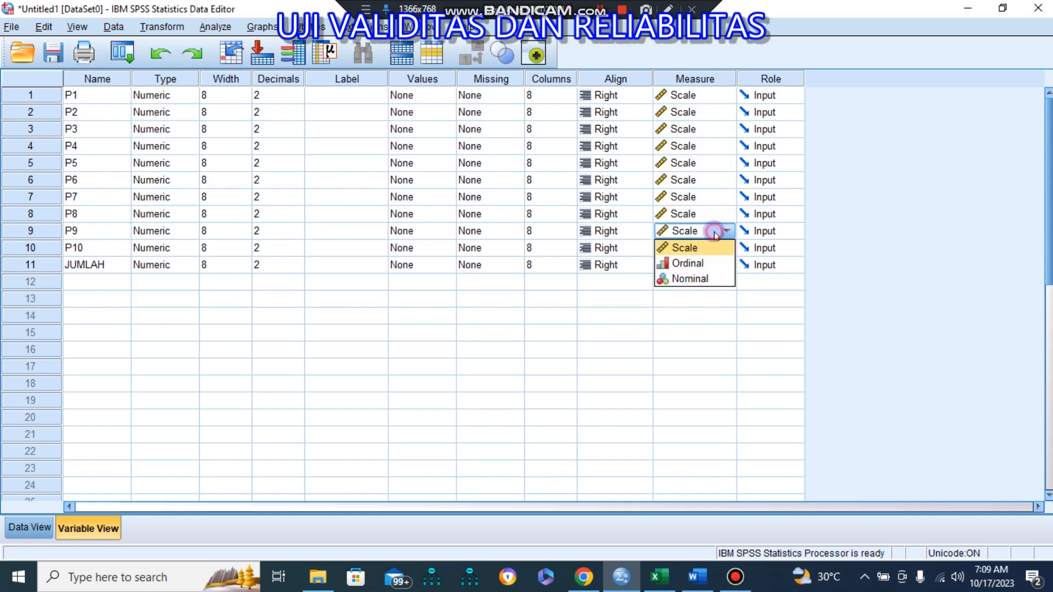
click(714, 248)
click(714, 248)
click(716, 265)
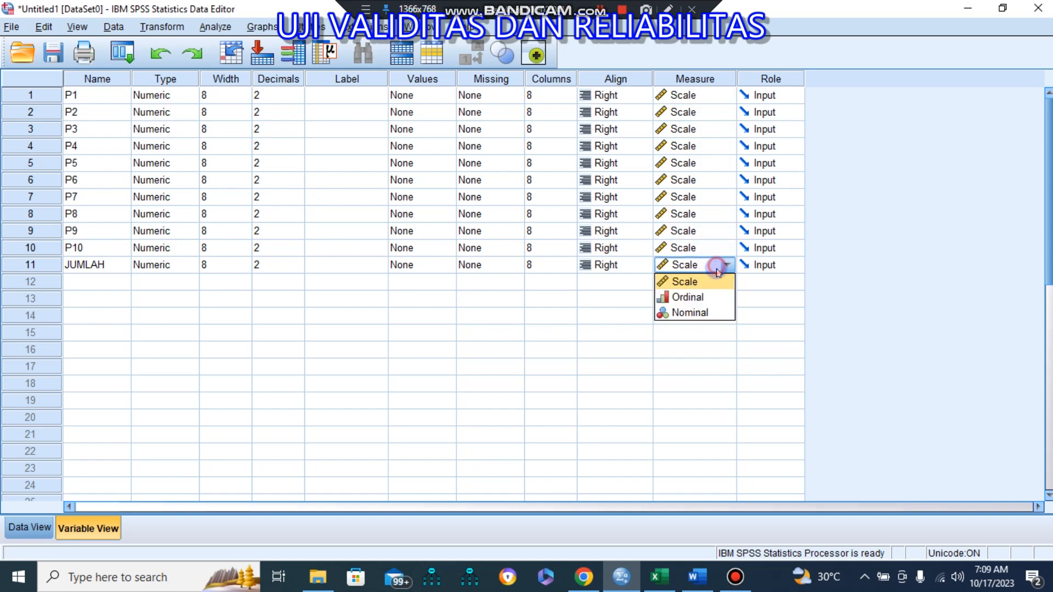
click(714, 281)
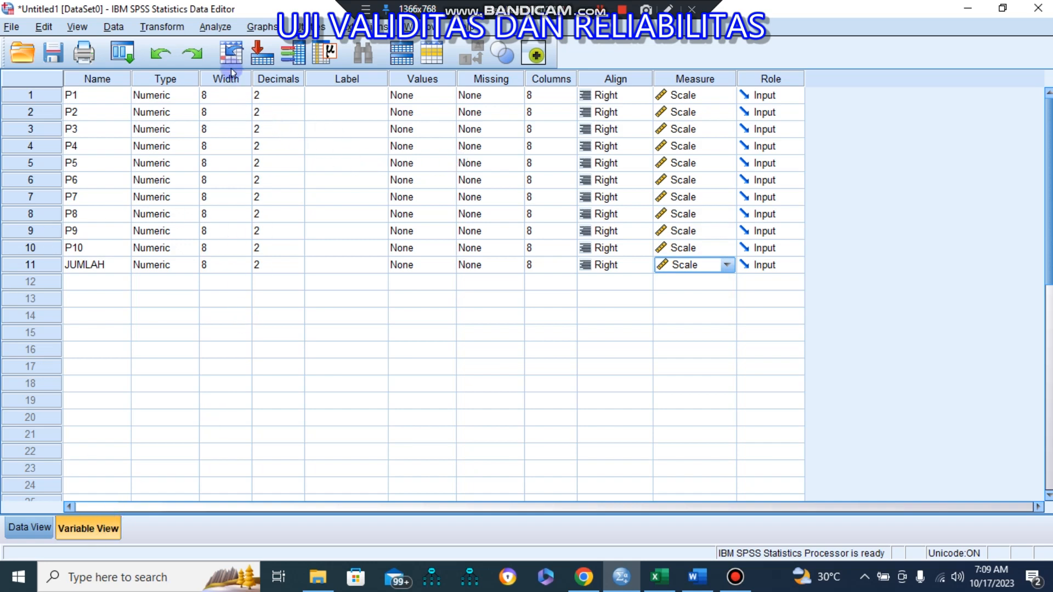
- Run a two-tailed bivariate Pearson correlation on variables P1 through P10 and JUMLAH
click(215, 26)
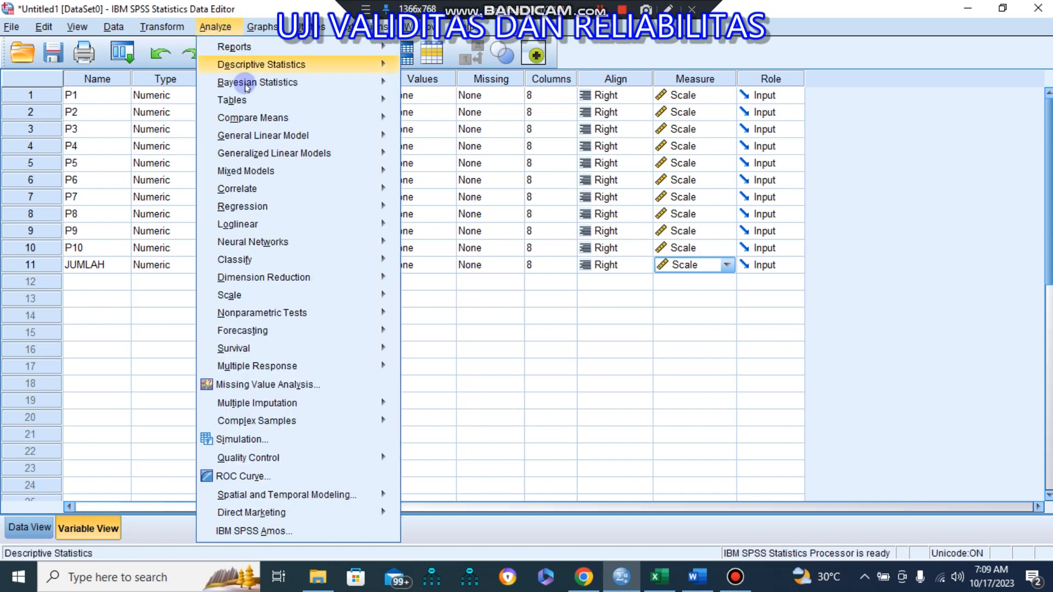
mouse_move(272, 189)
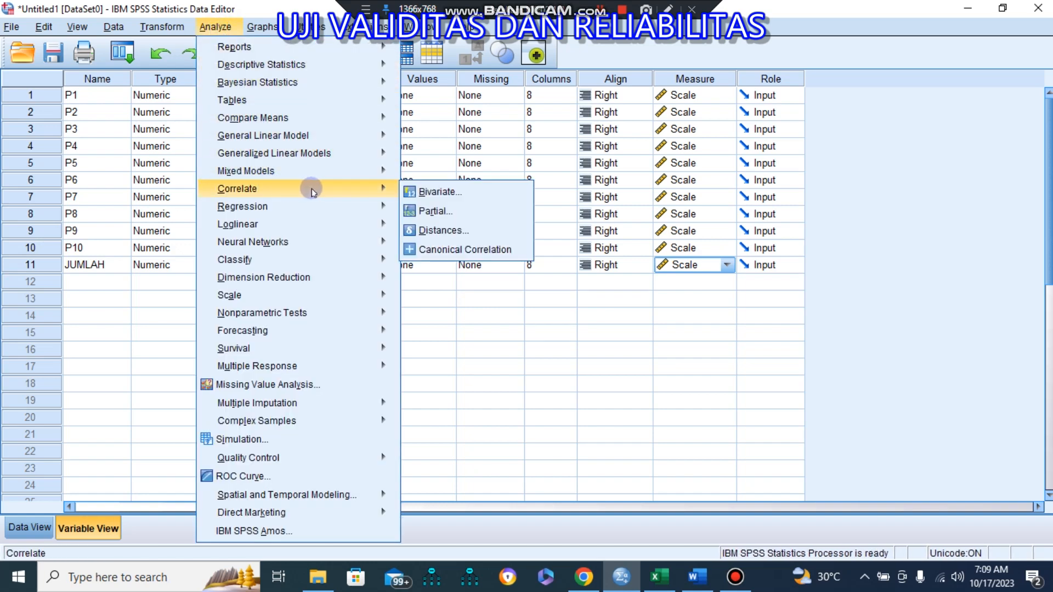
click(482, 193)
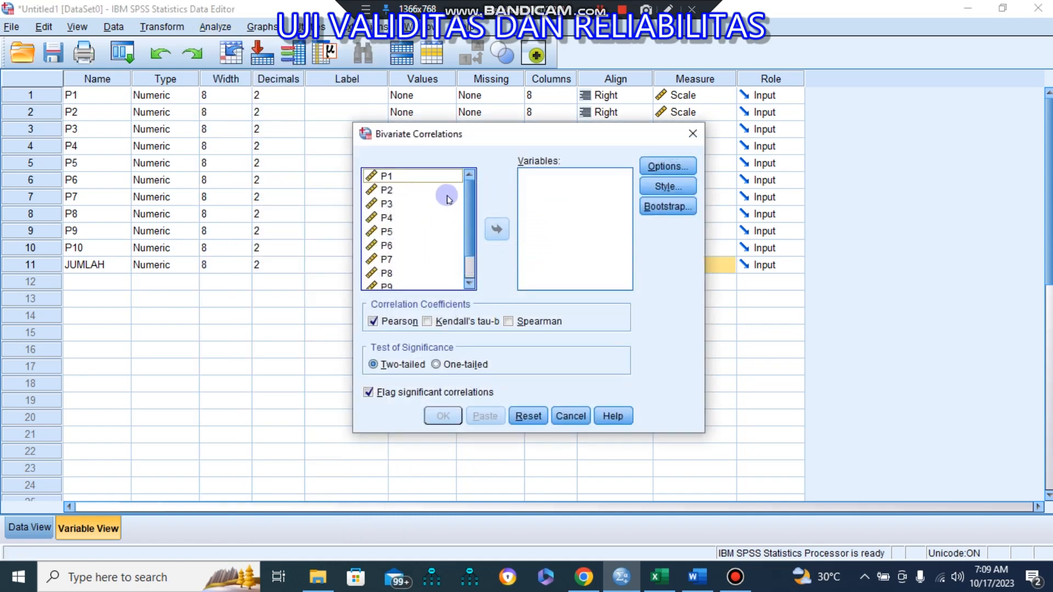
click(409, 181)
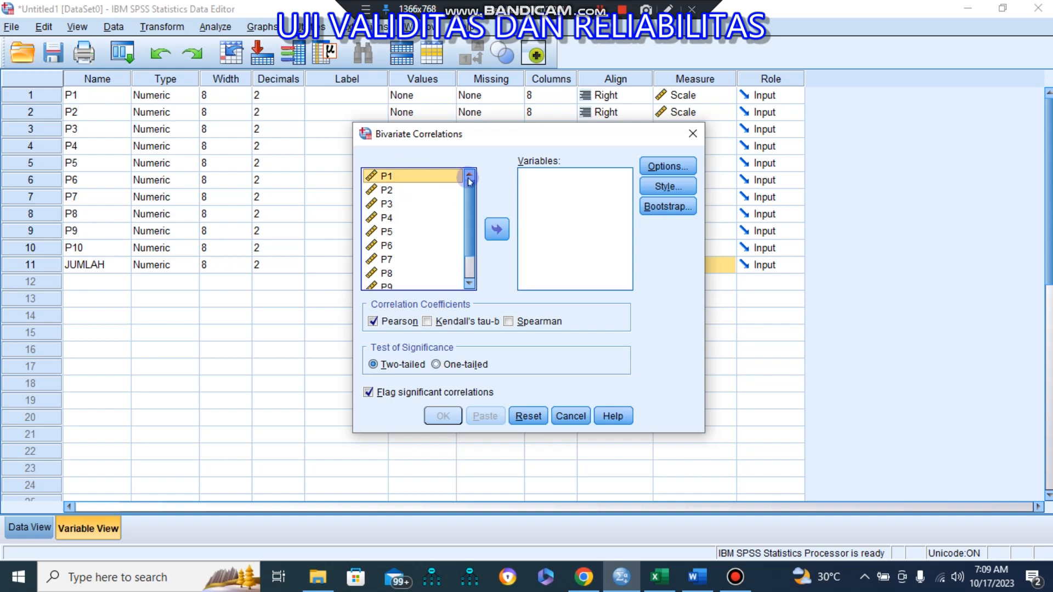
key(shift+Down)
key(shift+Down)
key(shift+Down)
key(shift+Down)
key(shift+Down)
key(shift+Down)
key(shift+Down)
key(shift+Down)
key(shift+Down)
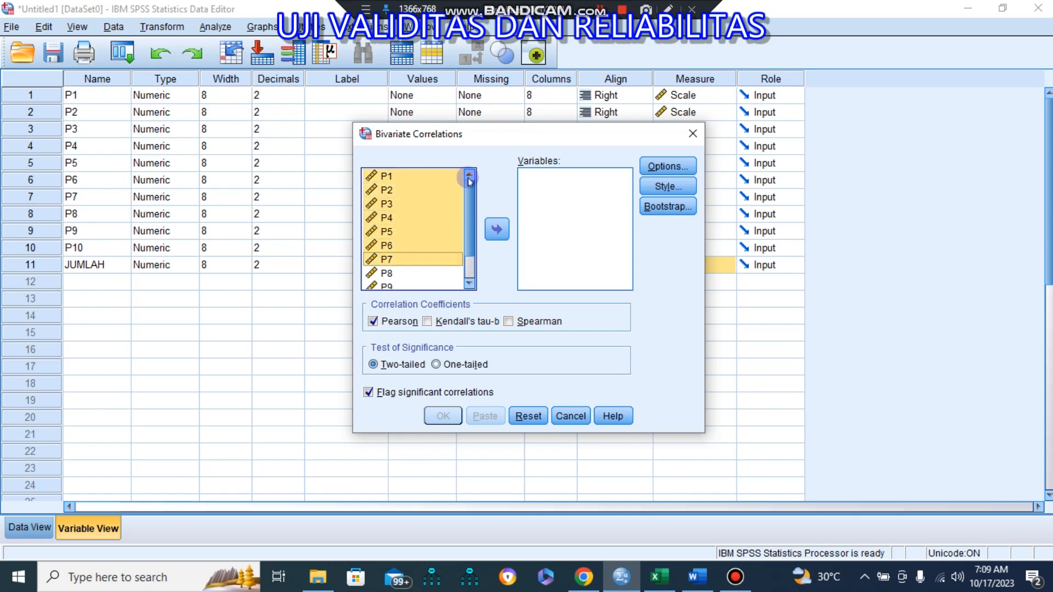
key(shift+Down)
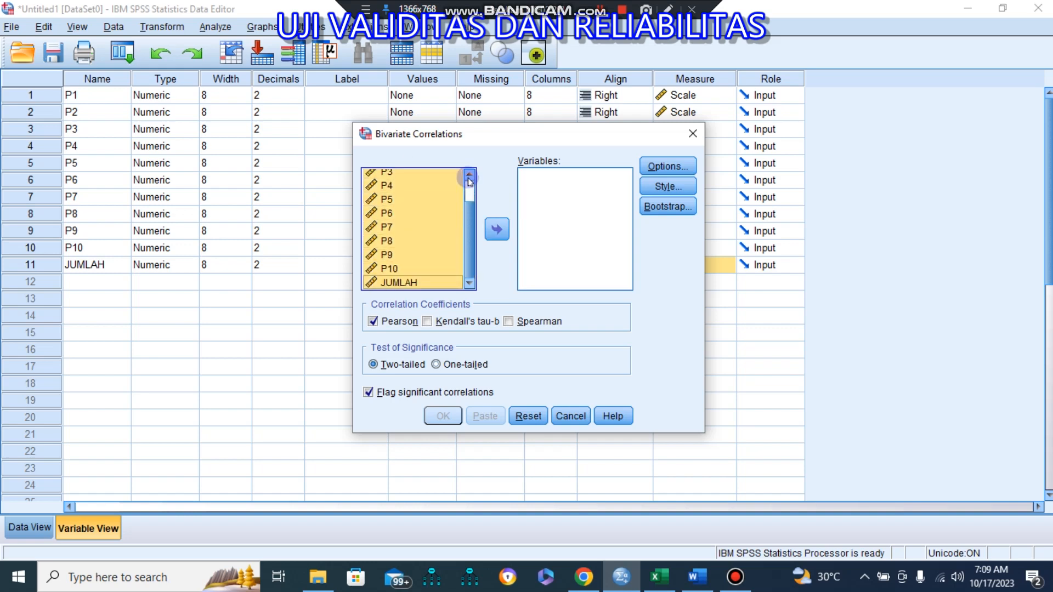
click(497, 230)
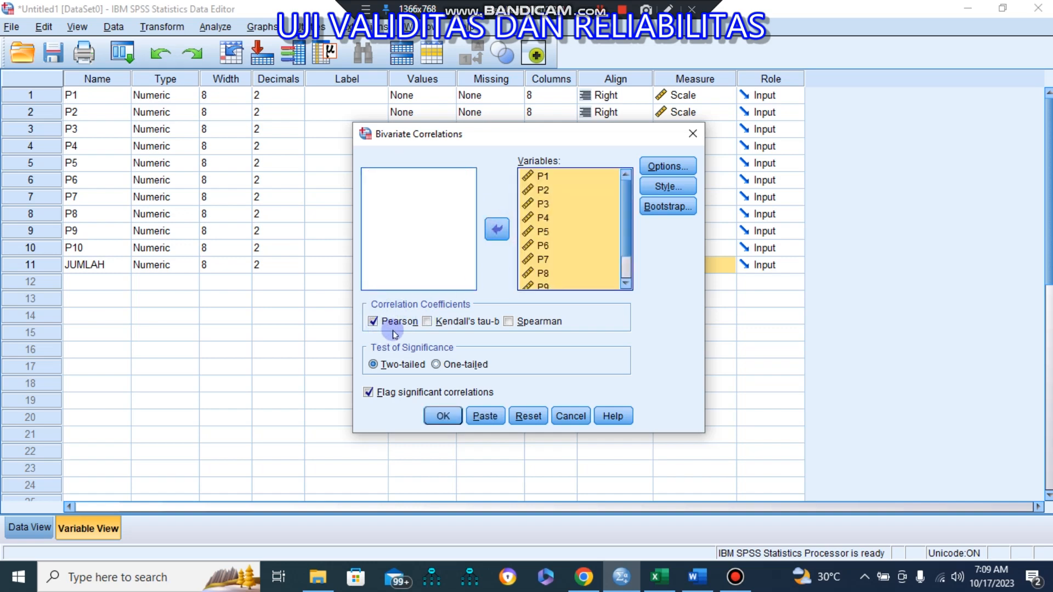
click(444, 416)
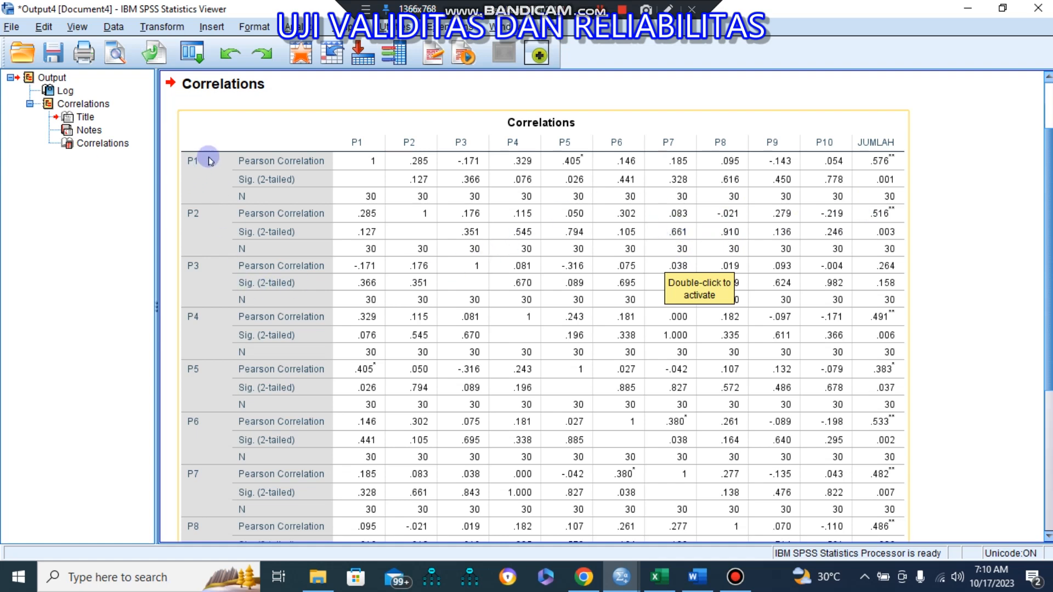
- Examine the item-to-JUMLAH correlations in the output, and switch to Word to read the validity and reliability criteria
click(175, 170)
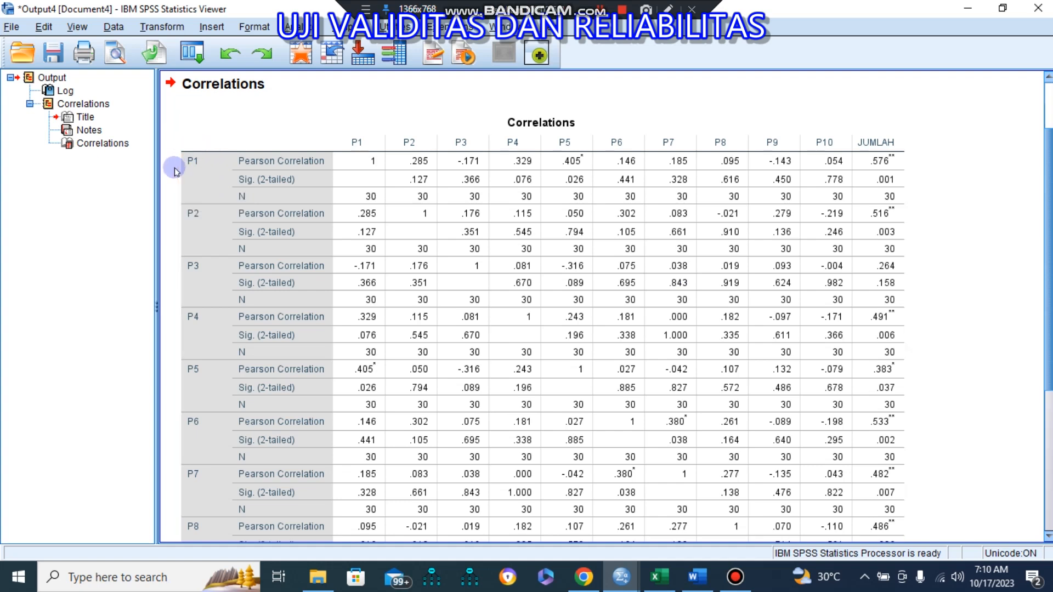
click(175, 171)
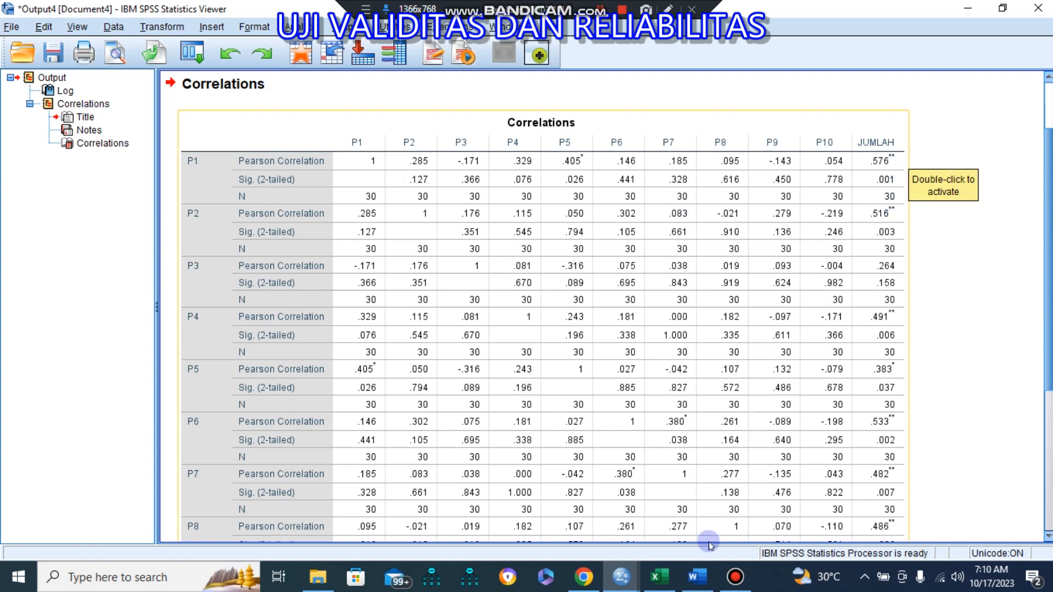
click(697, 577)
scroll(433, 317, down, 1)
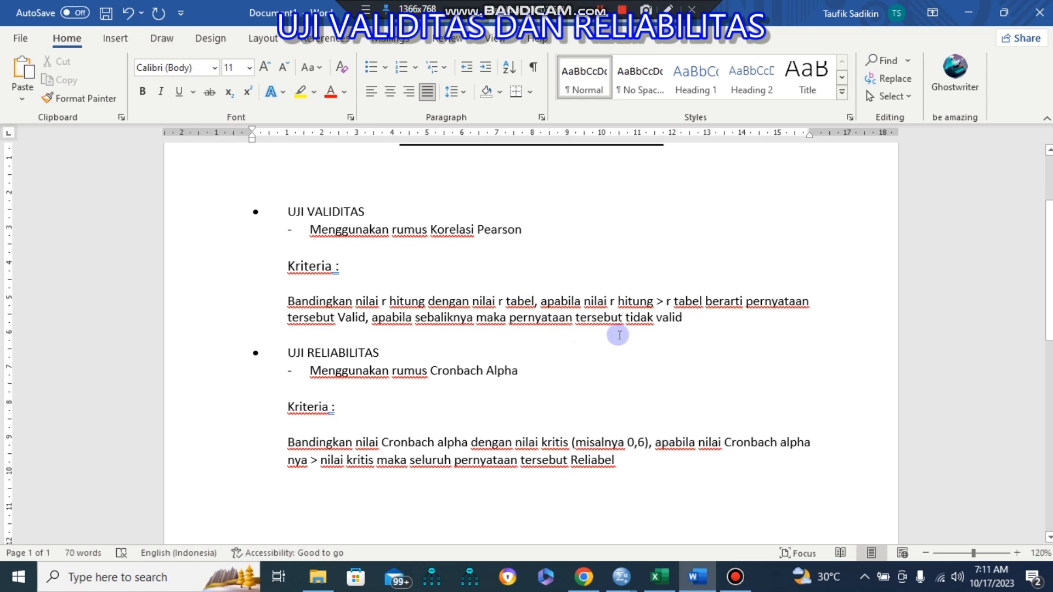
- Switch to the Excel workbook and examine Sheet1's r formula, its df column and its t and r headings
click(669, 575)
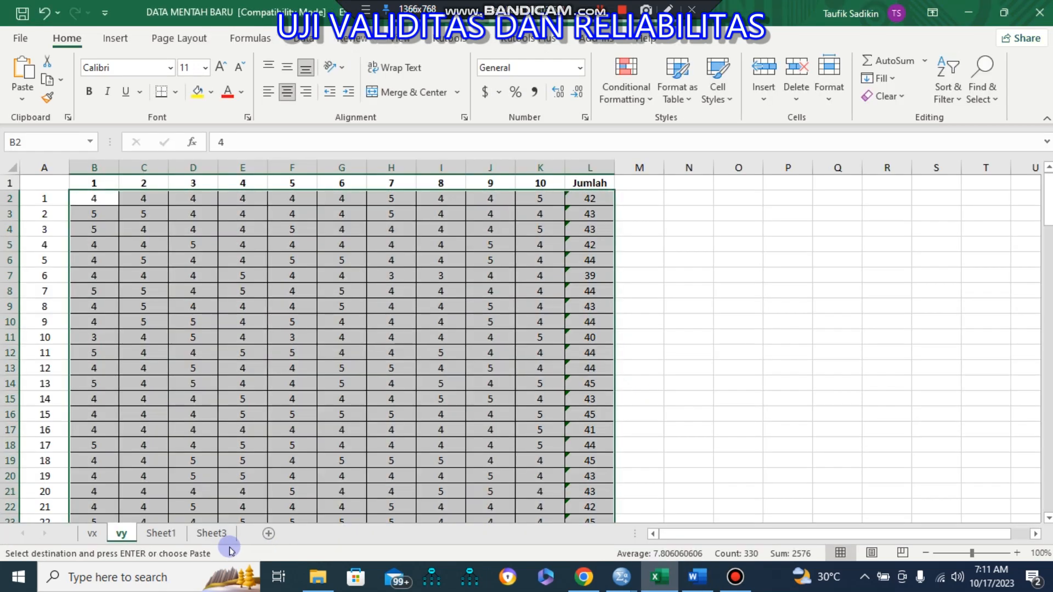
click(162, 533)
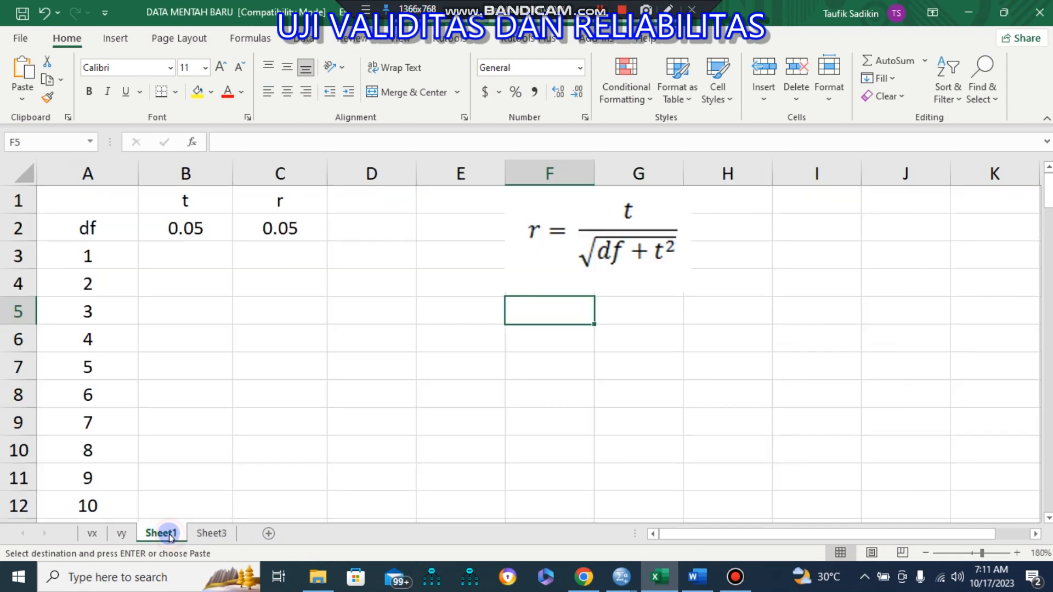
click(585, 243)
click(670, 365)
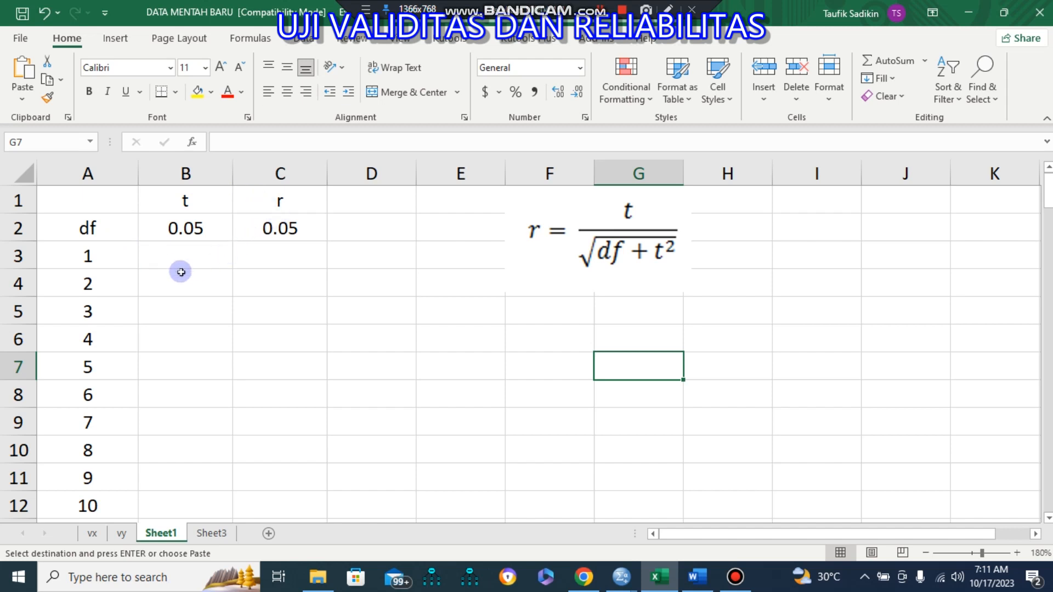
click(105, 264)
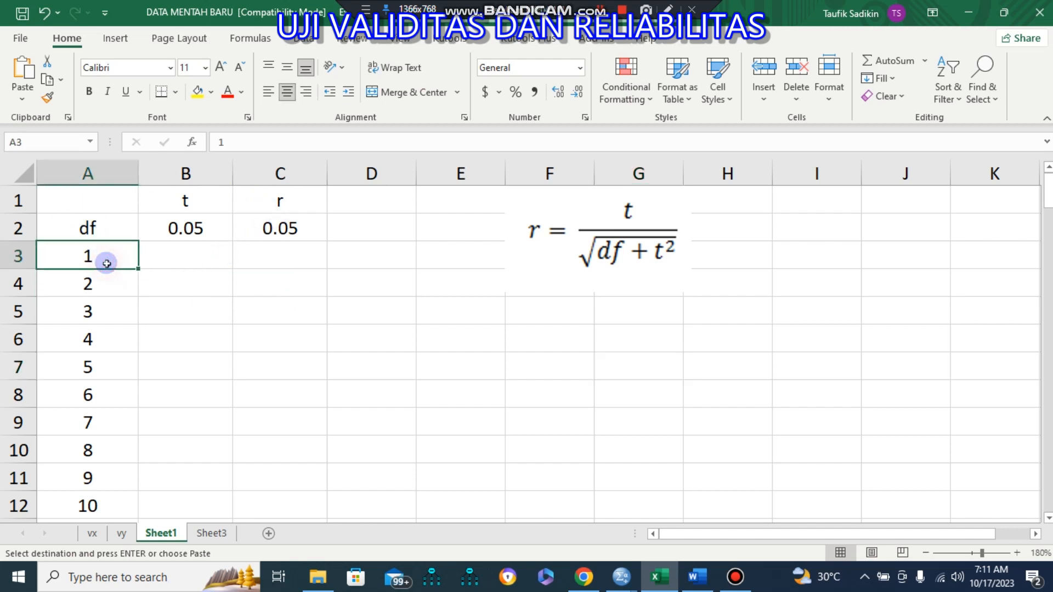
scroll(107, 264, down, 20)
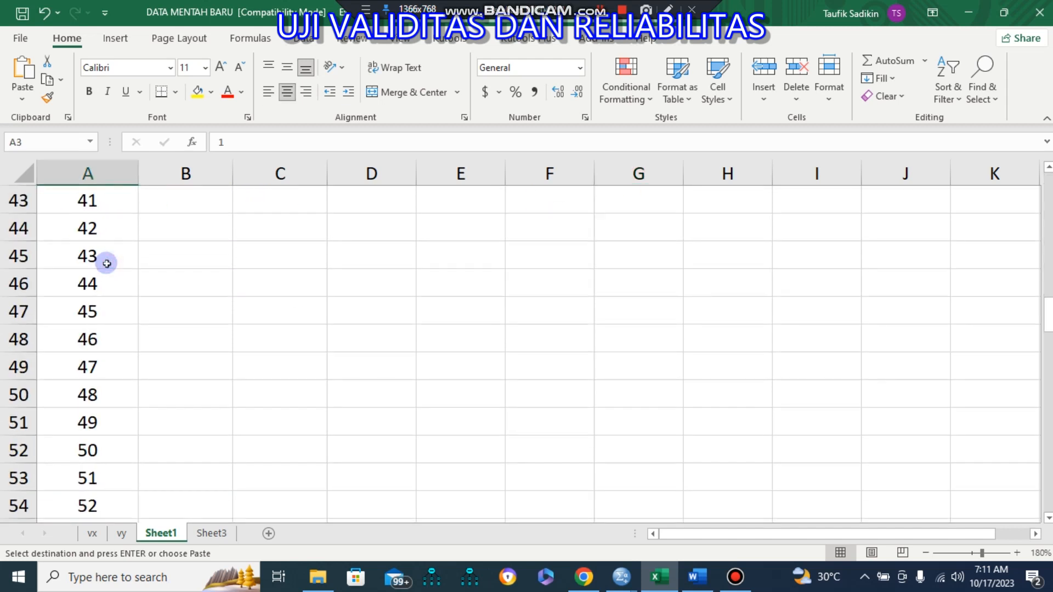
scroll(107, 264, down, 8)
scroll(106, 262, up, 2)
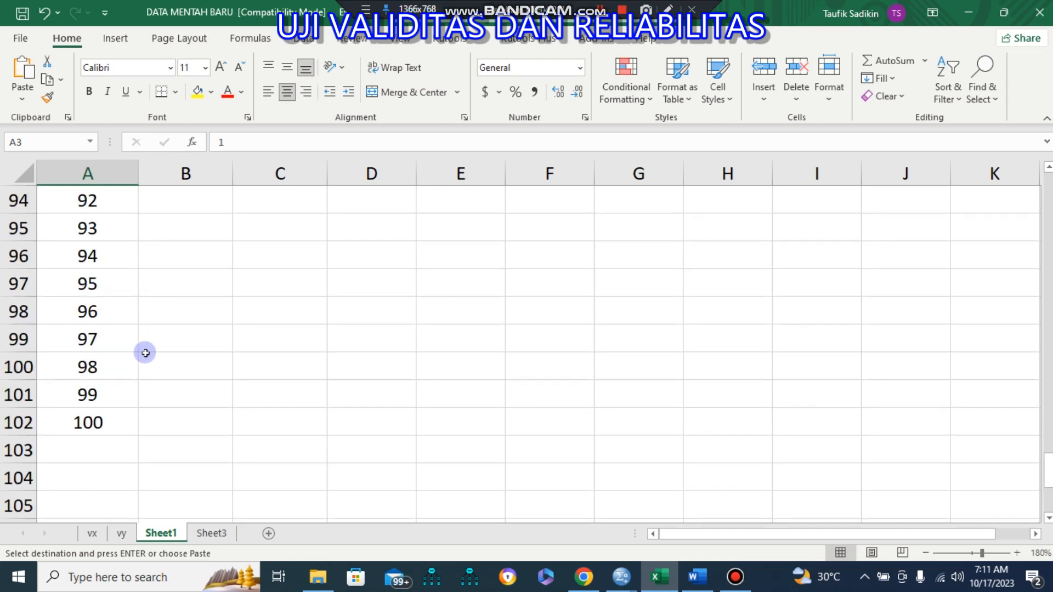
click(100, 421)
scroll(140, 356, up, 20)
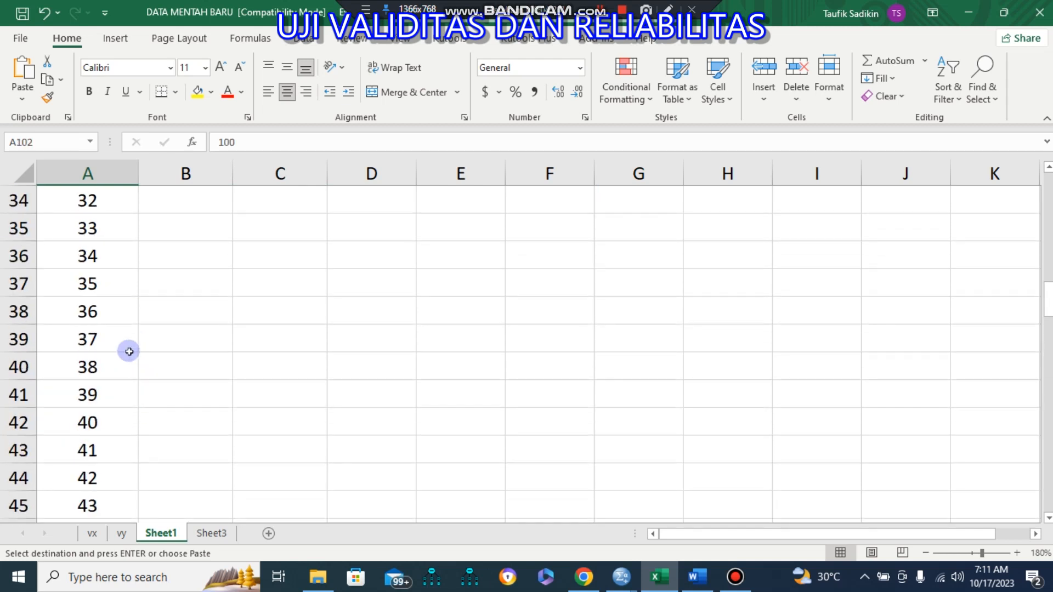
click(204, 226)
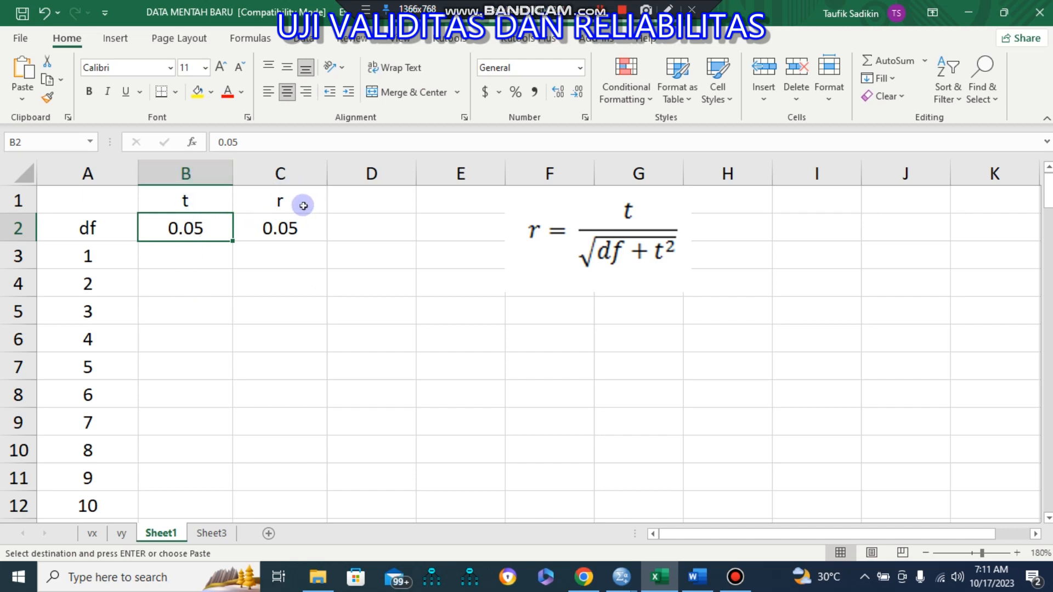
- Calculate the t value in cell B3 with the TINV function, using probability 0.05 and cell A3 as degrees of freedom
click(190, 256)
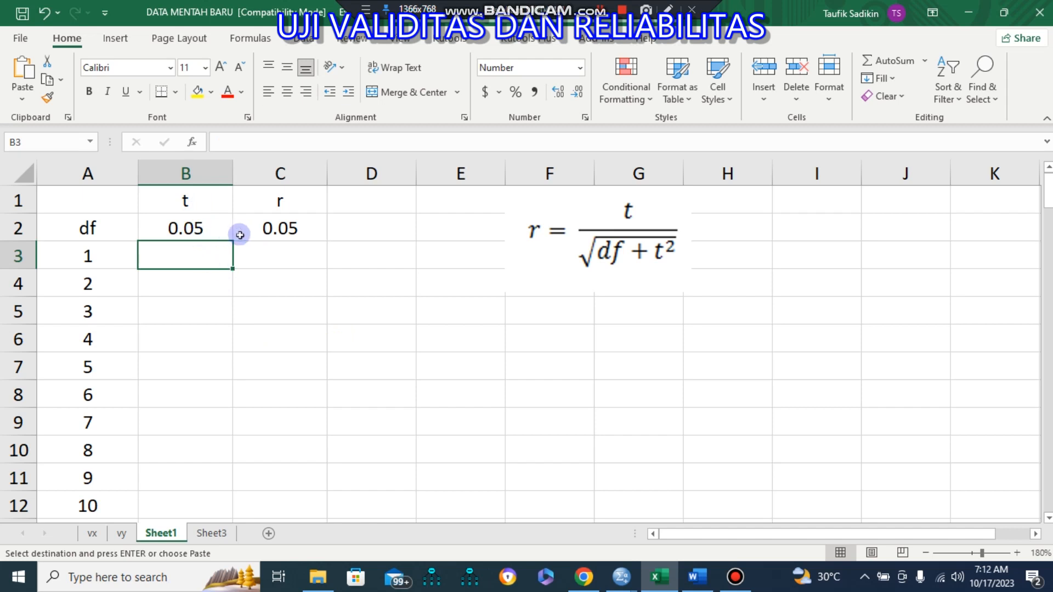
click(192, 142)
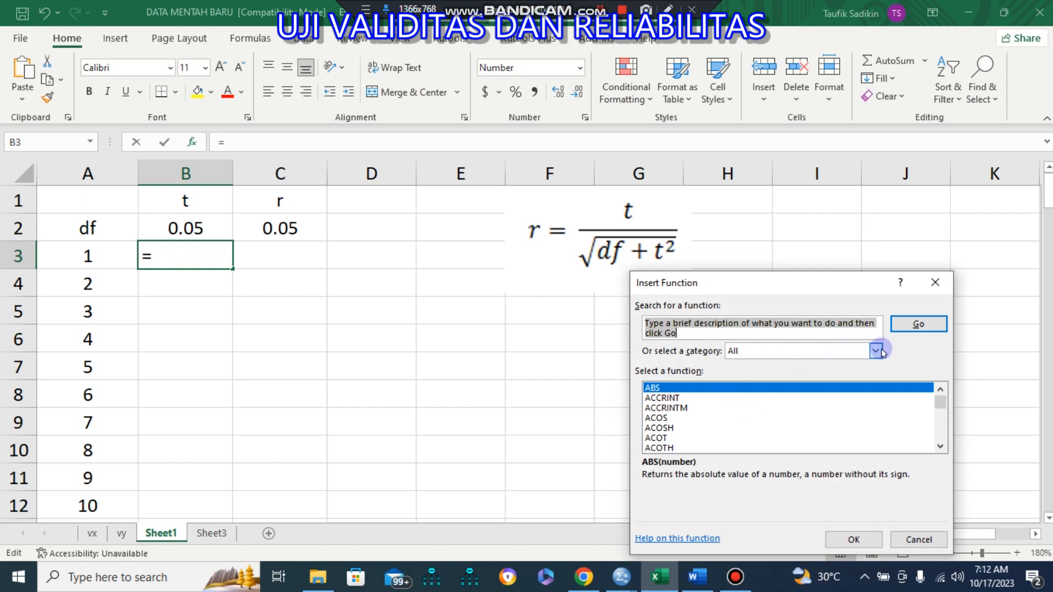
click(775, 418)
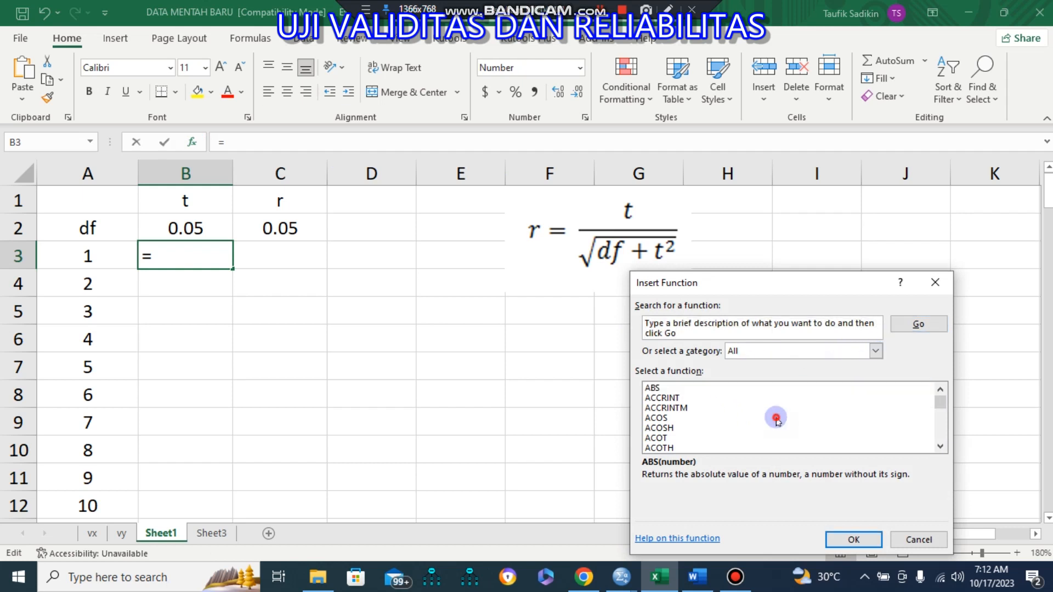
click(875, 352)
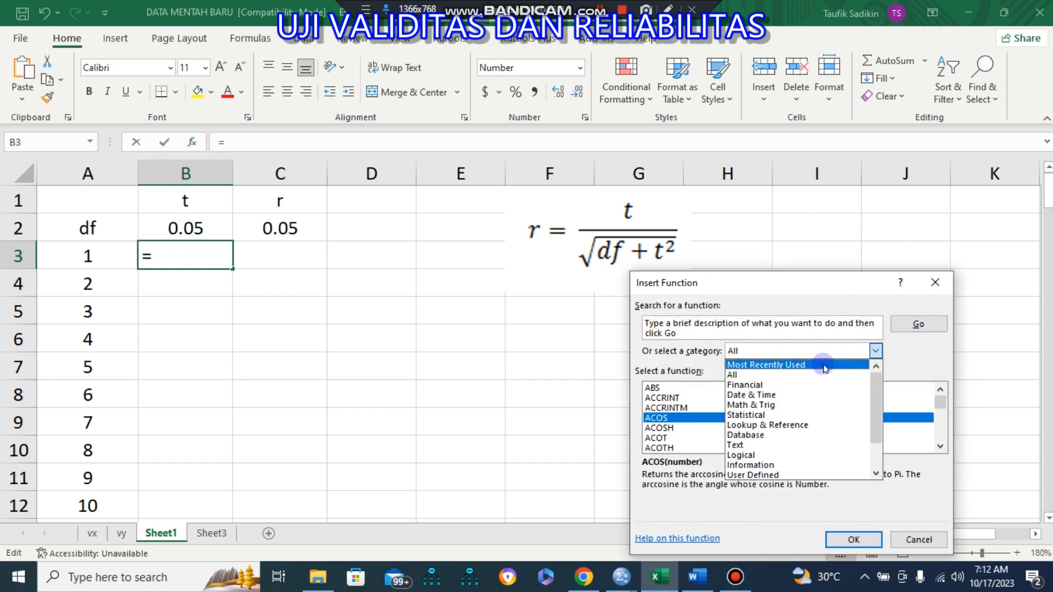
click(758, 366)
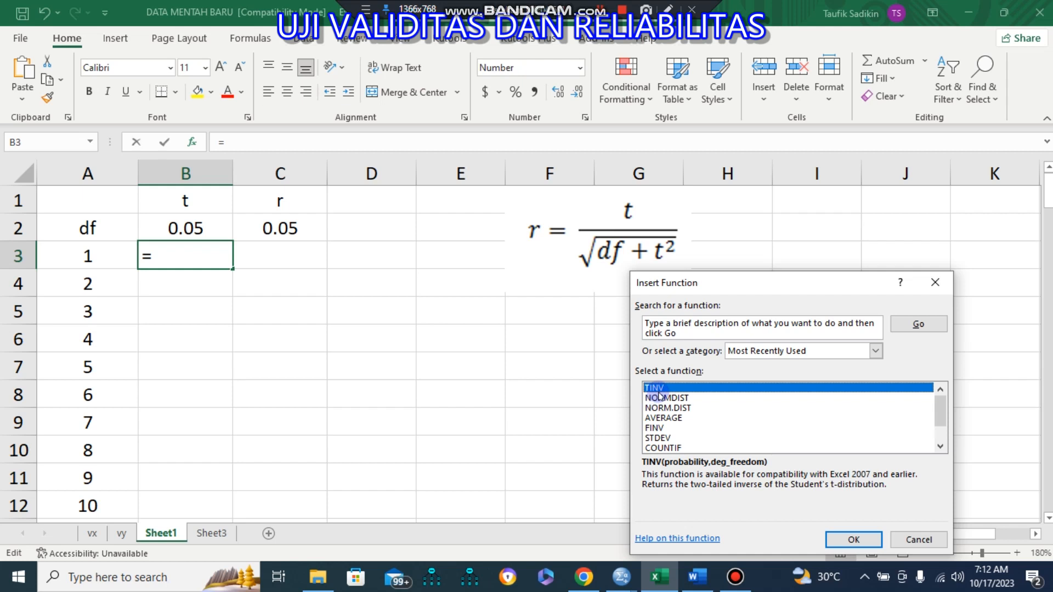
click(847, 540)
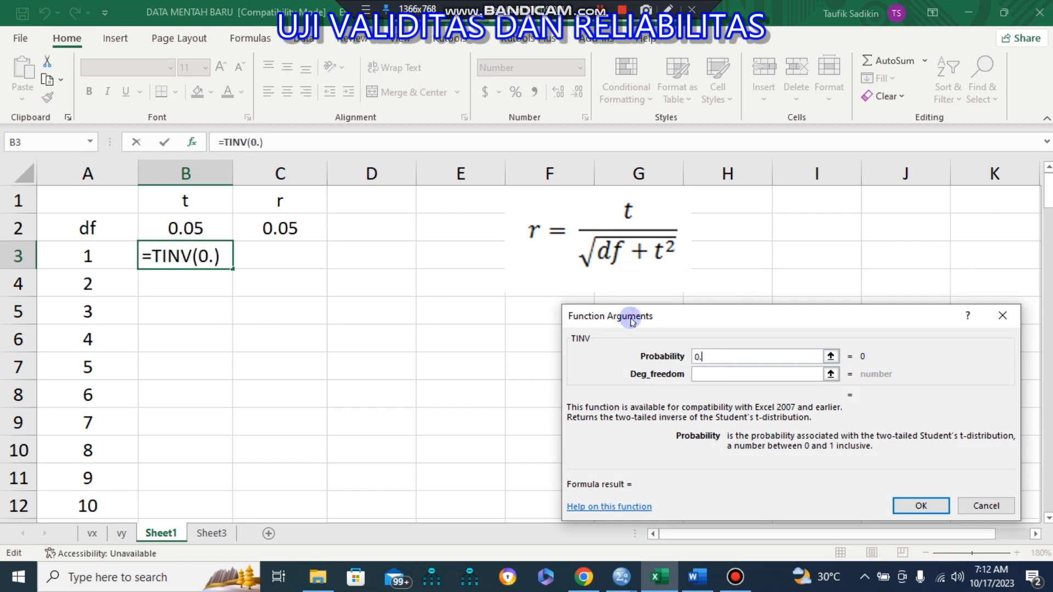
text(5)
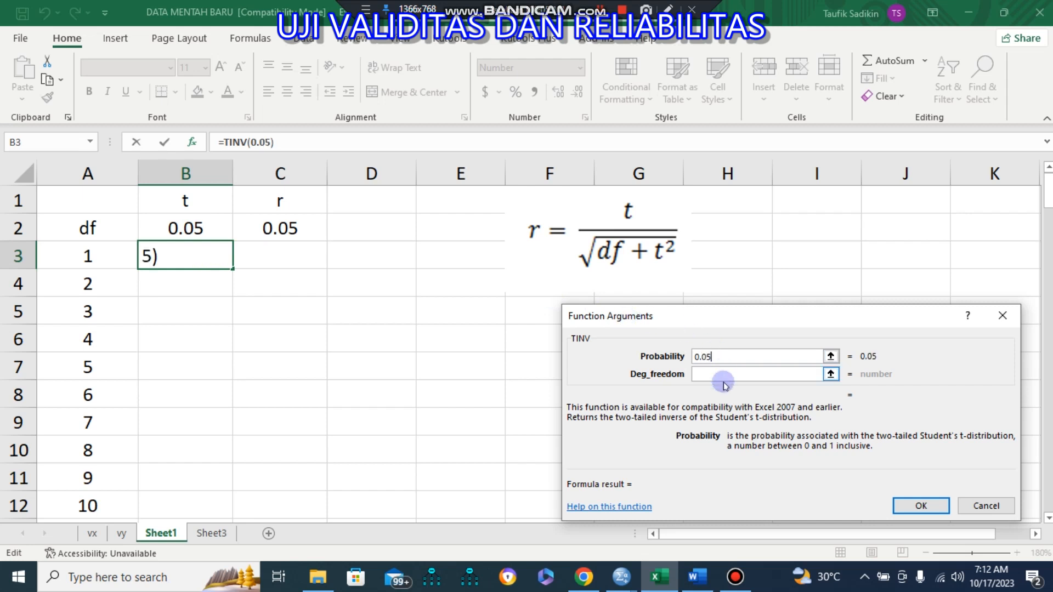
click(831, 375)
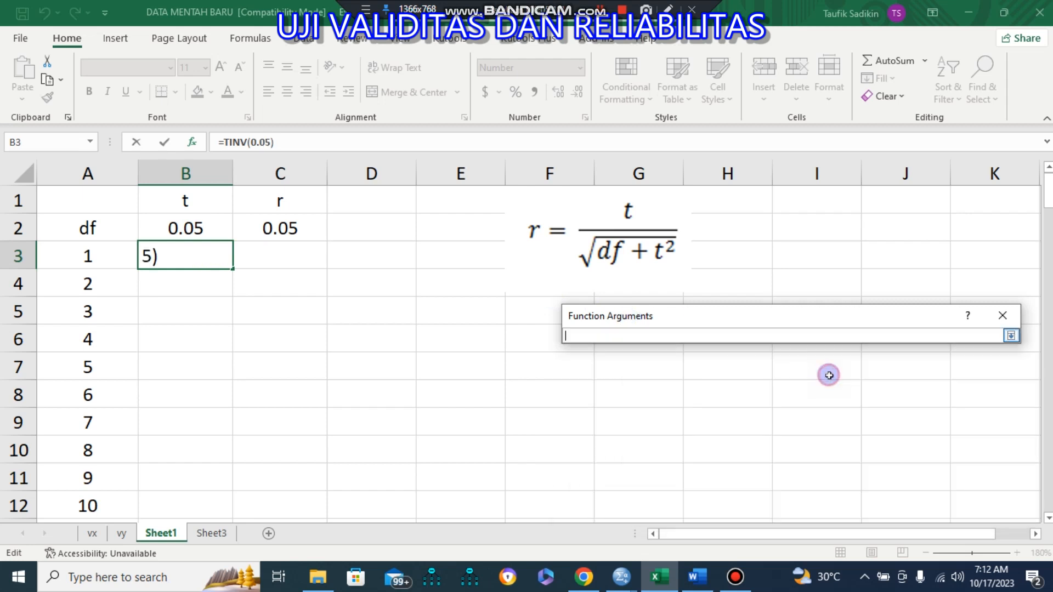
click(93, 256)
click(1011, 335)
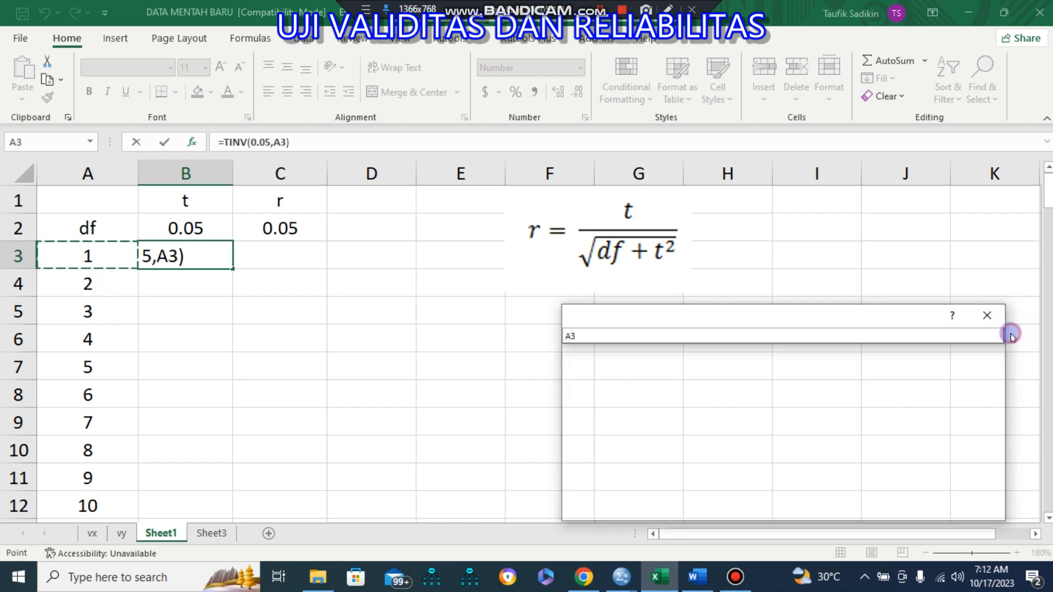
click(918, 509)
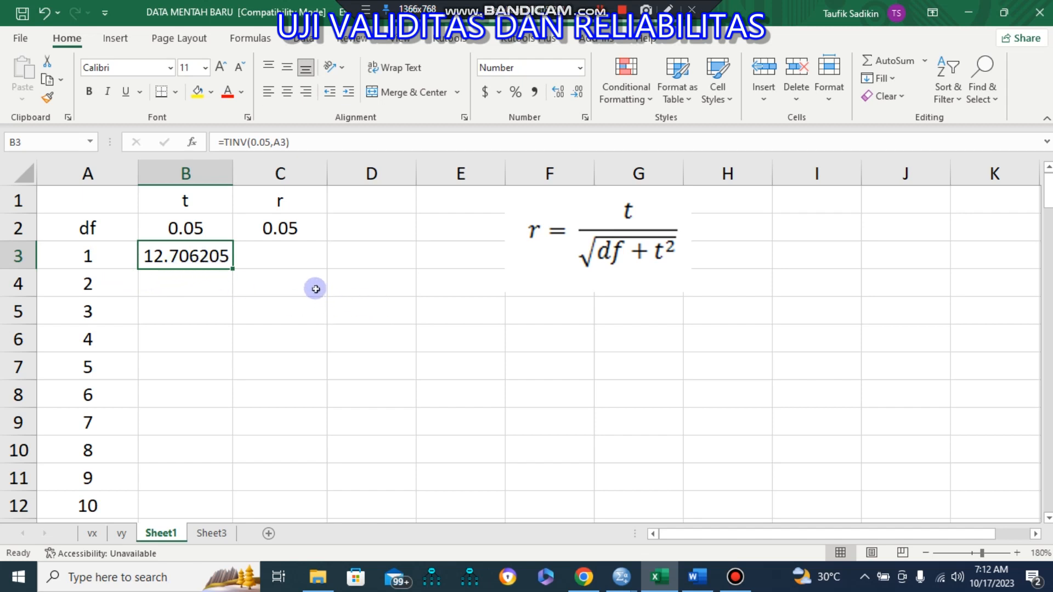
- Calculate the r value in cell C3 with the formula =B3/SQRT(A3+B3^2)
click(310, 254)
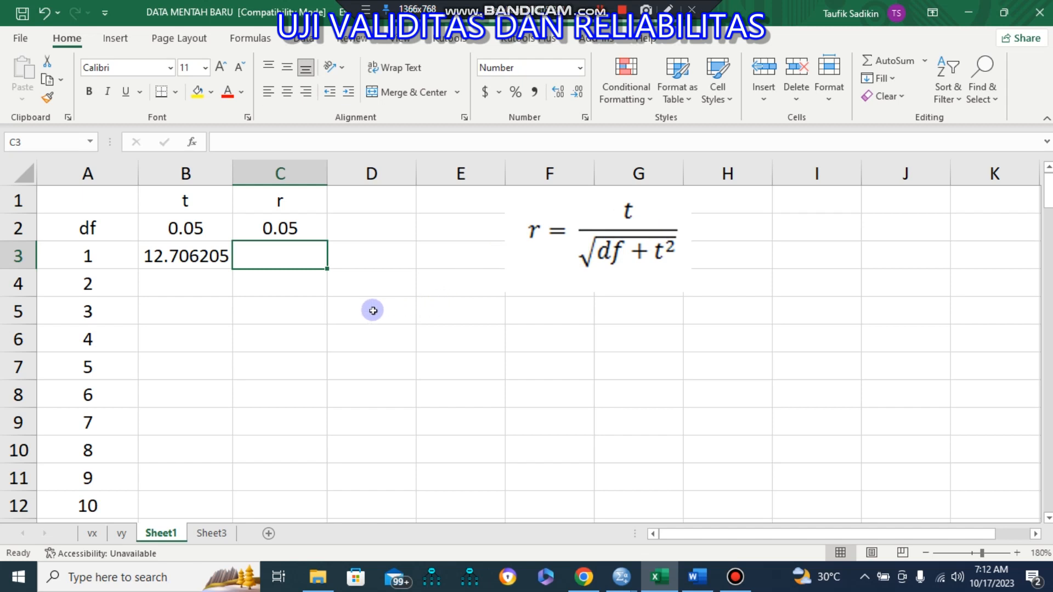
text(=)
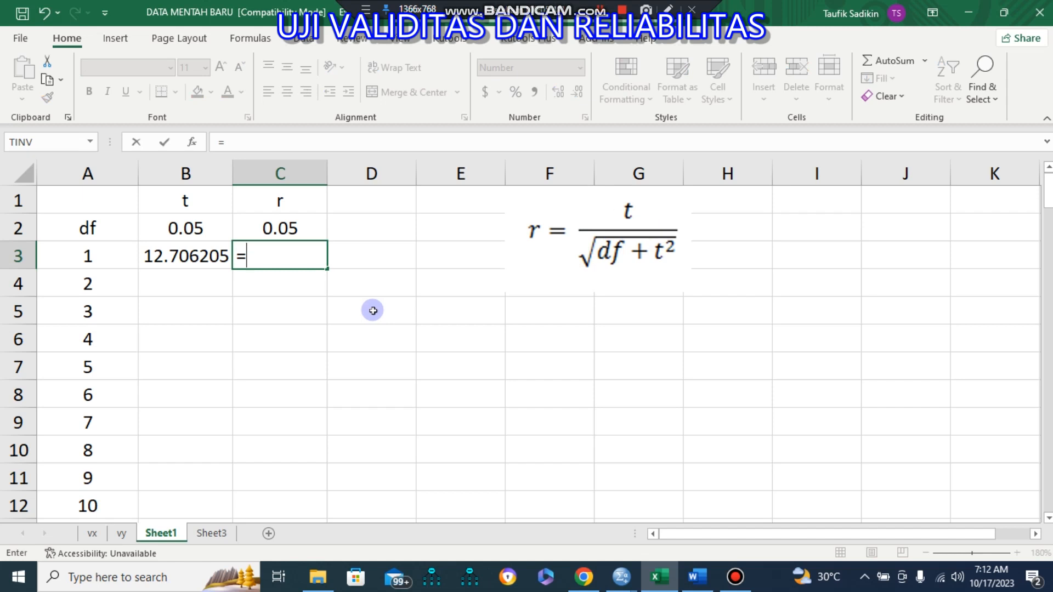
key(Left)
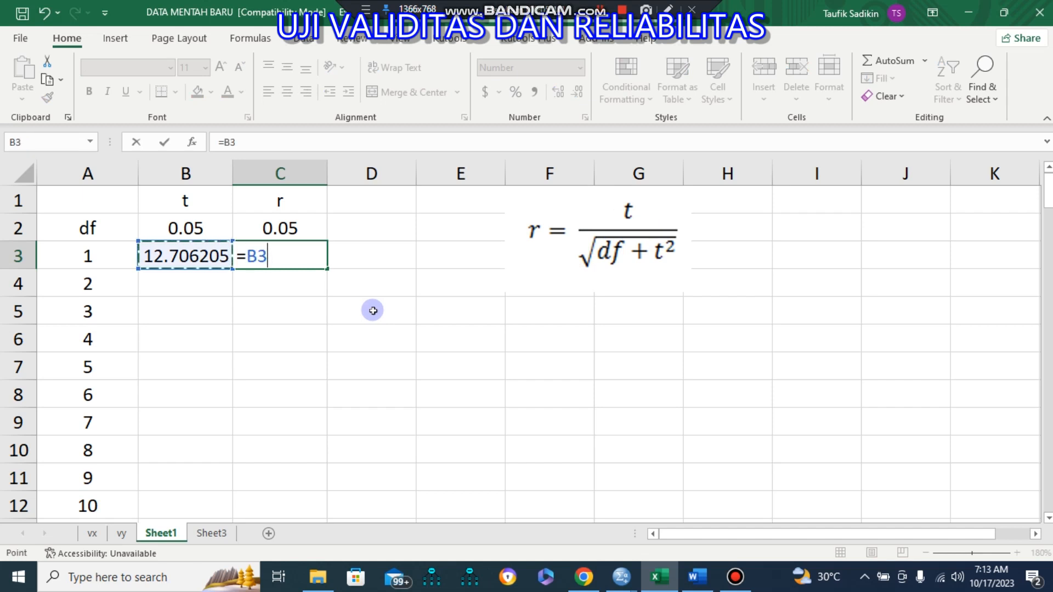
text(/)
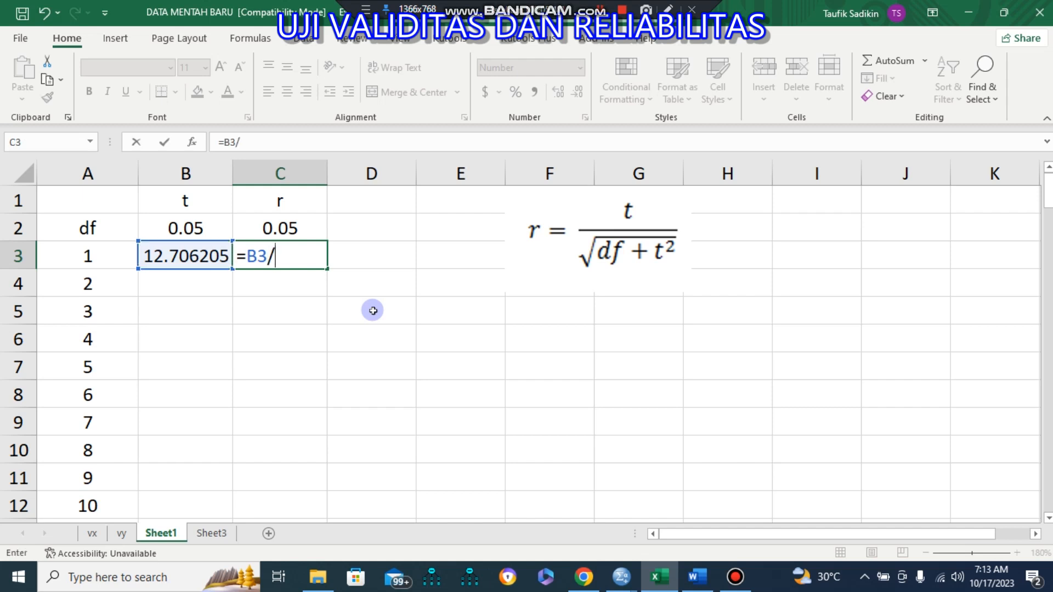
text(SQR)
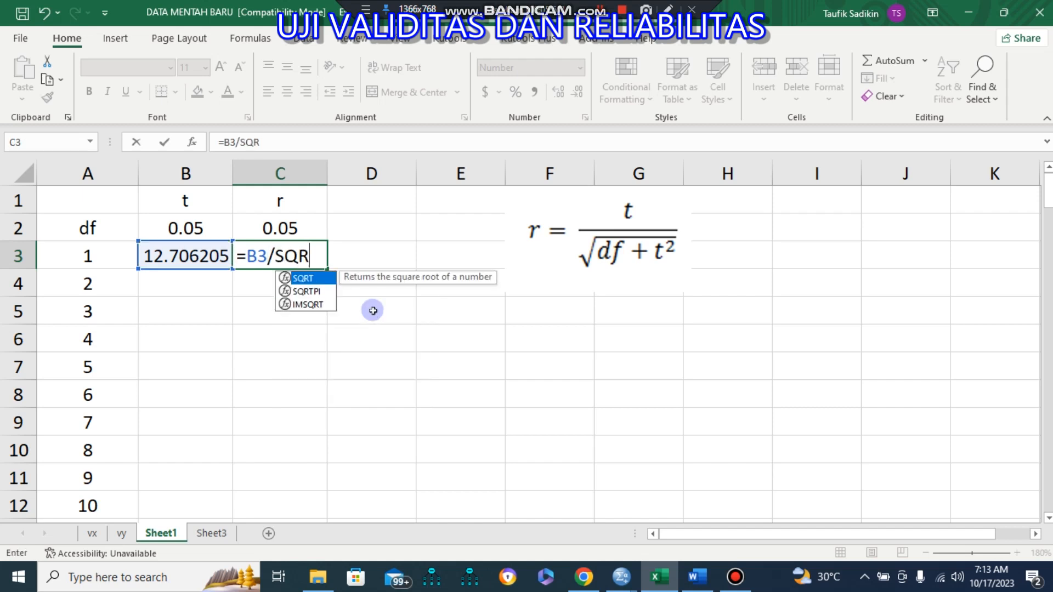
text(T()
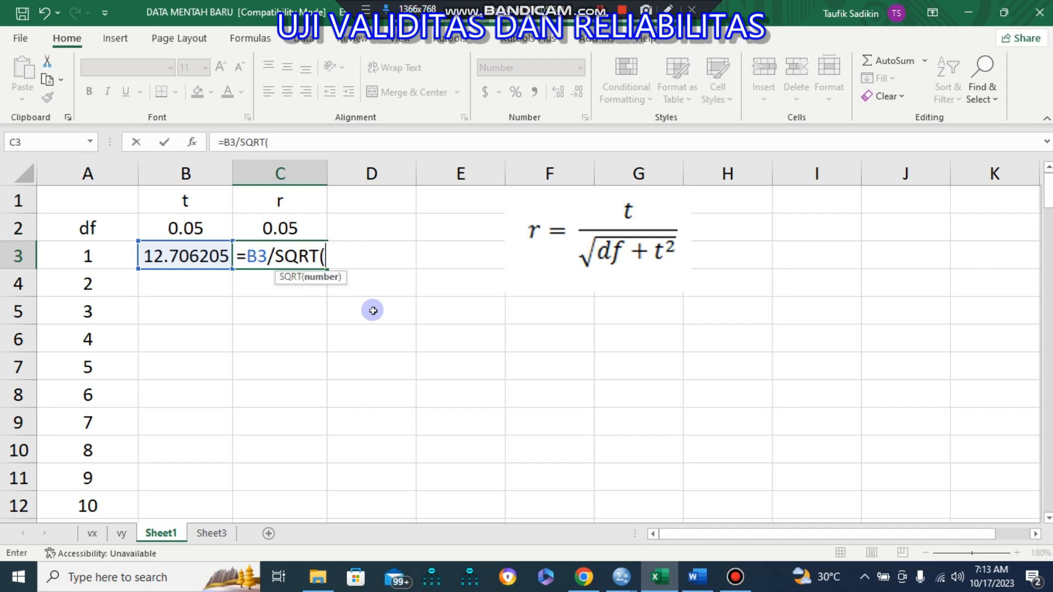
key(Left)
key(Left)
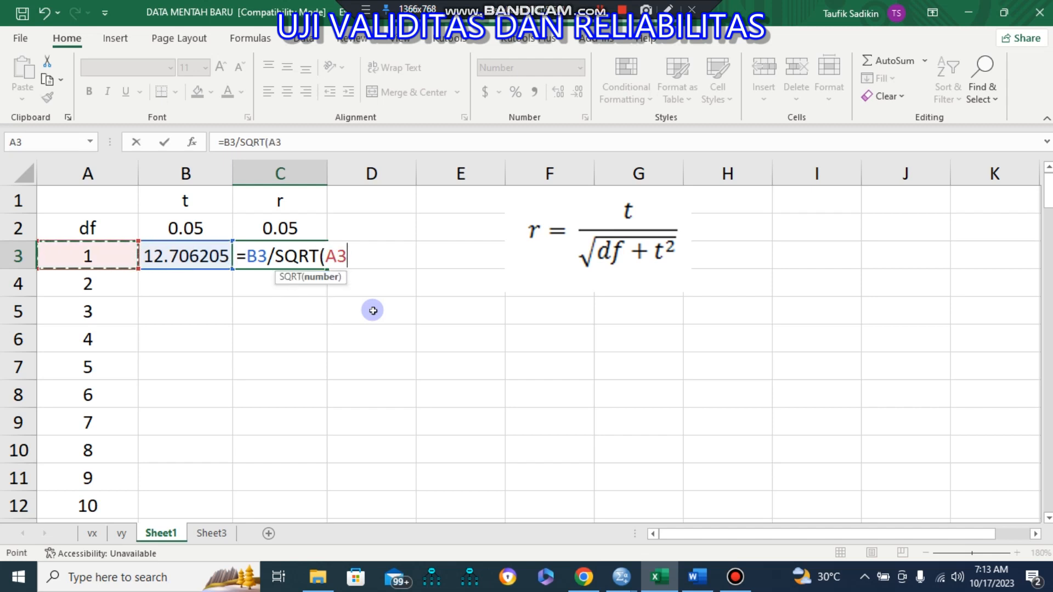
text(+)
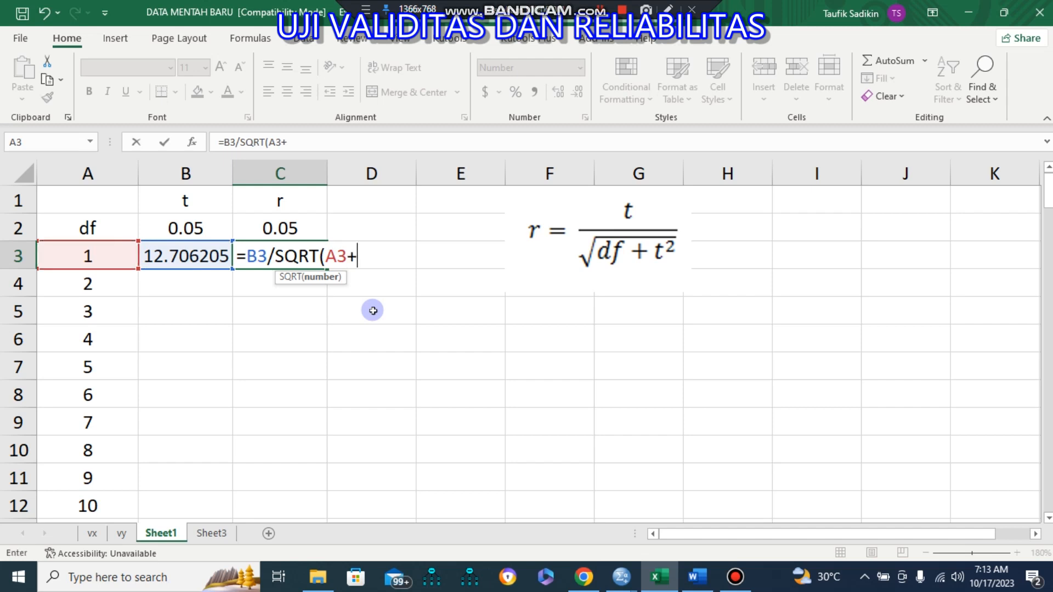
key(Left)
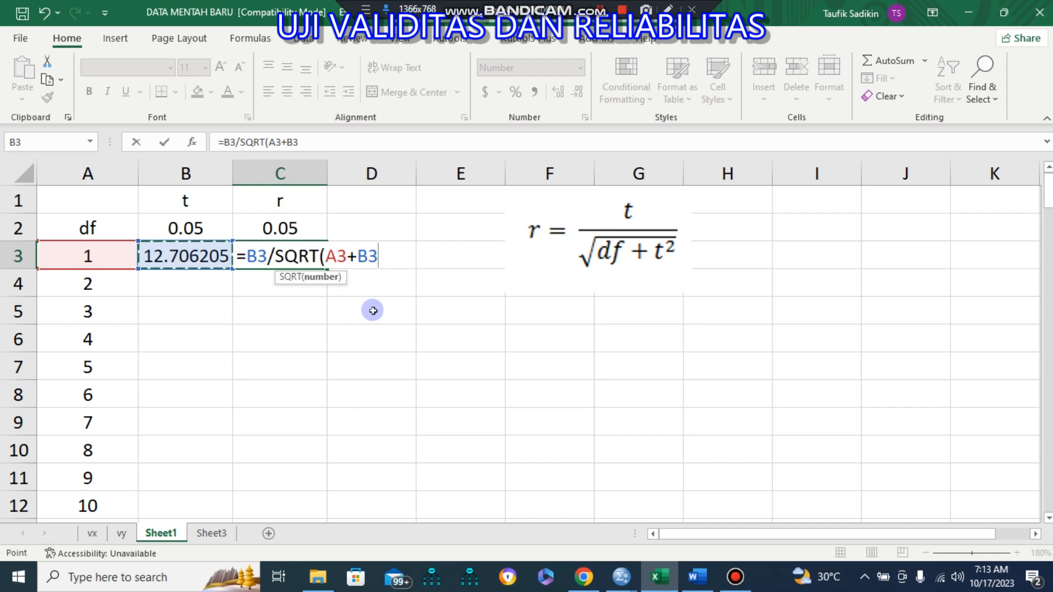
text(^2)
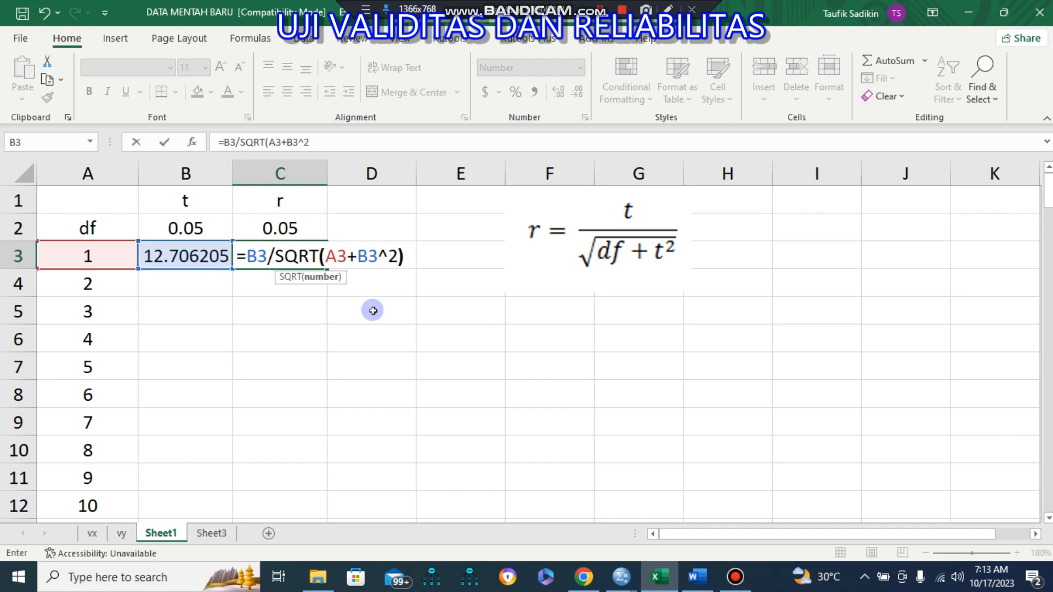
key(Return)
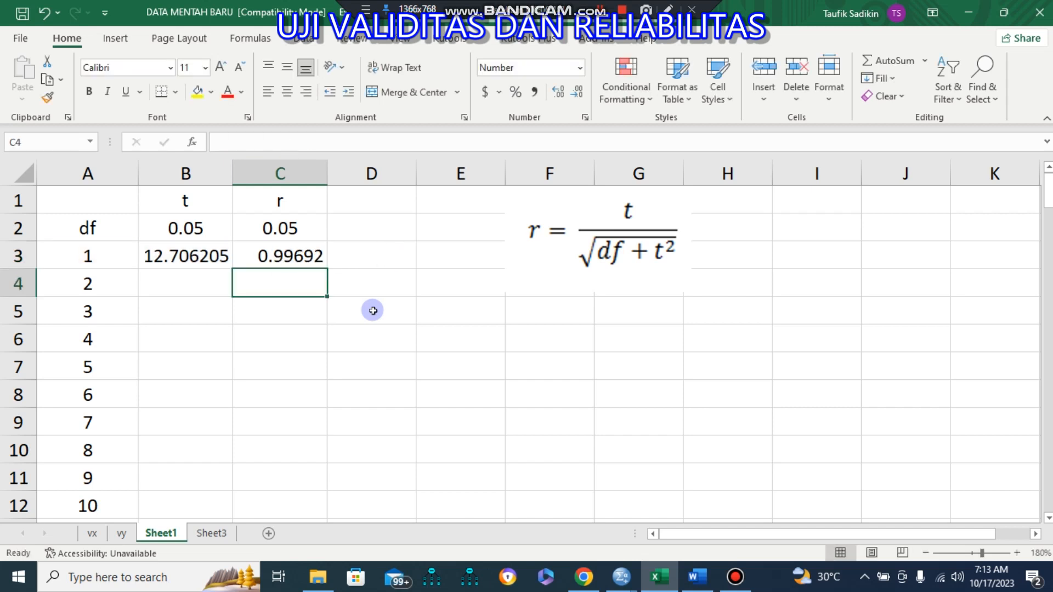
- Fill the t and r formulas in B3:C3 down to row 102, covering every df up to 100
click(310, 257)
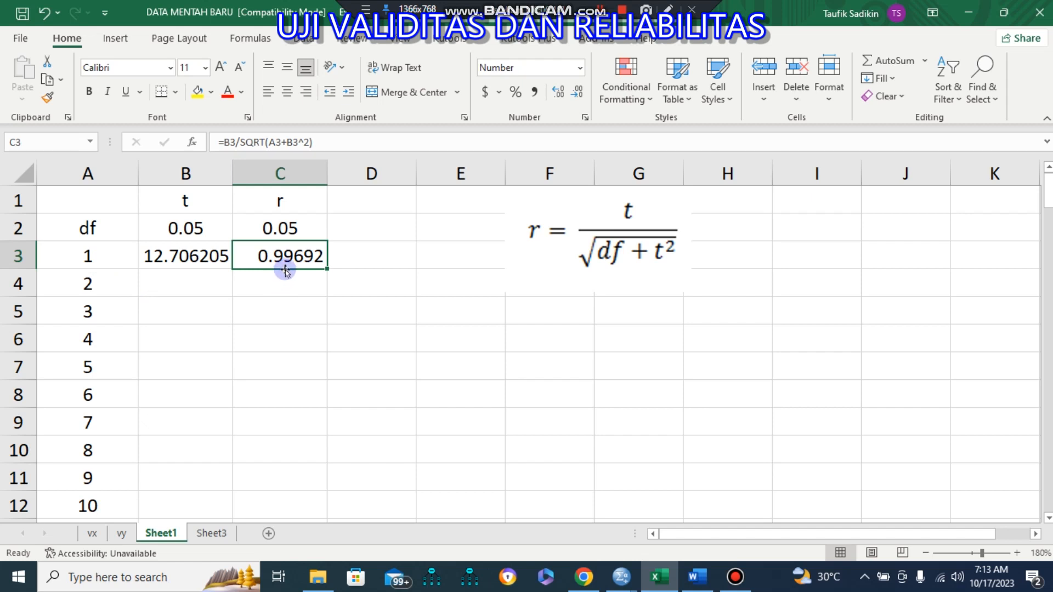
drag(215, 252, 266, 261)
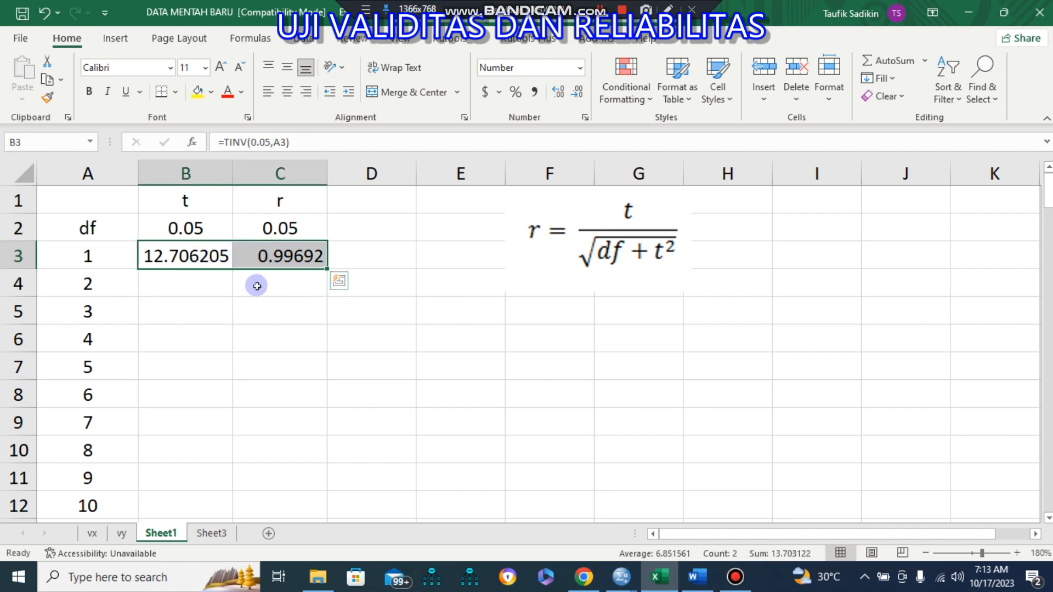
drag(328, 270, 303, 462)
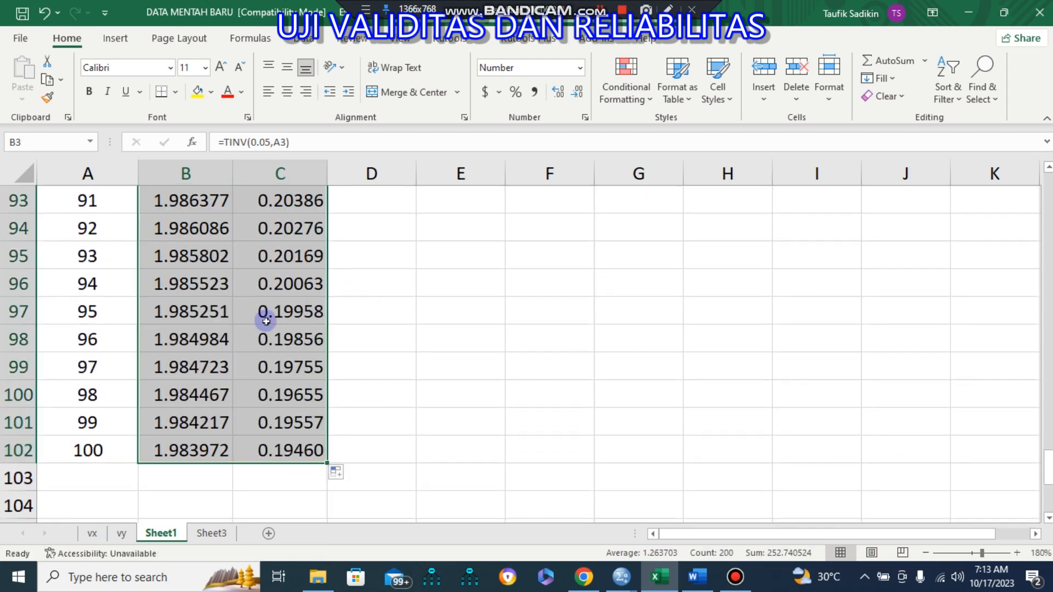
- Find the r value for df 28 in cell C30 and highlight that cell with yellow fill
scroll(278, 340, up, 17)
scroll(280, 348, up, 14)
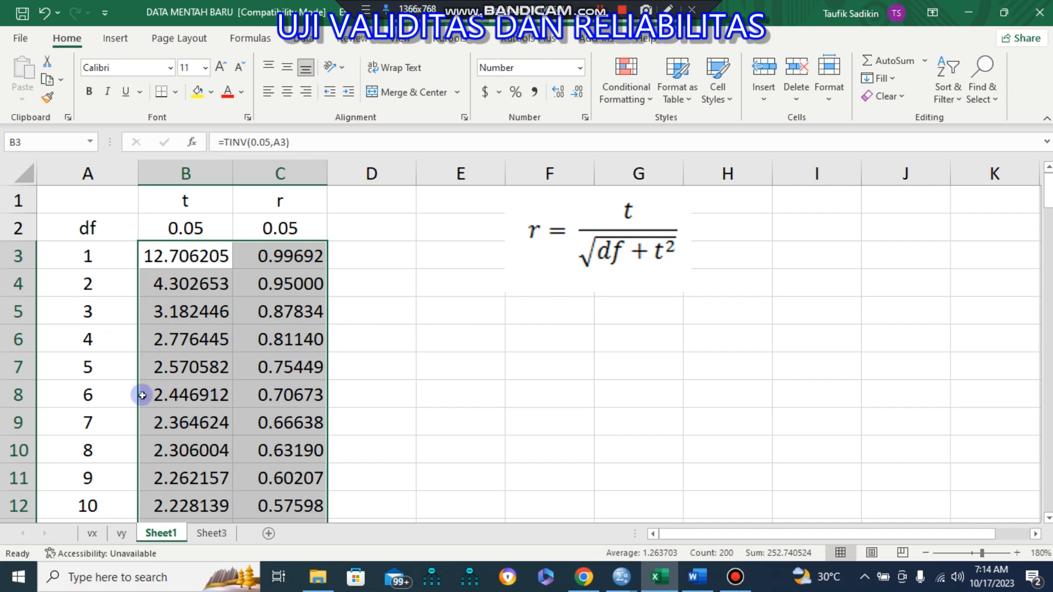
scroll(142, 396, down, 1)
scroll(142, 396, down, 4)
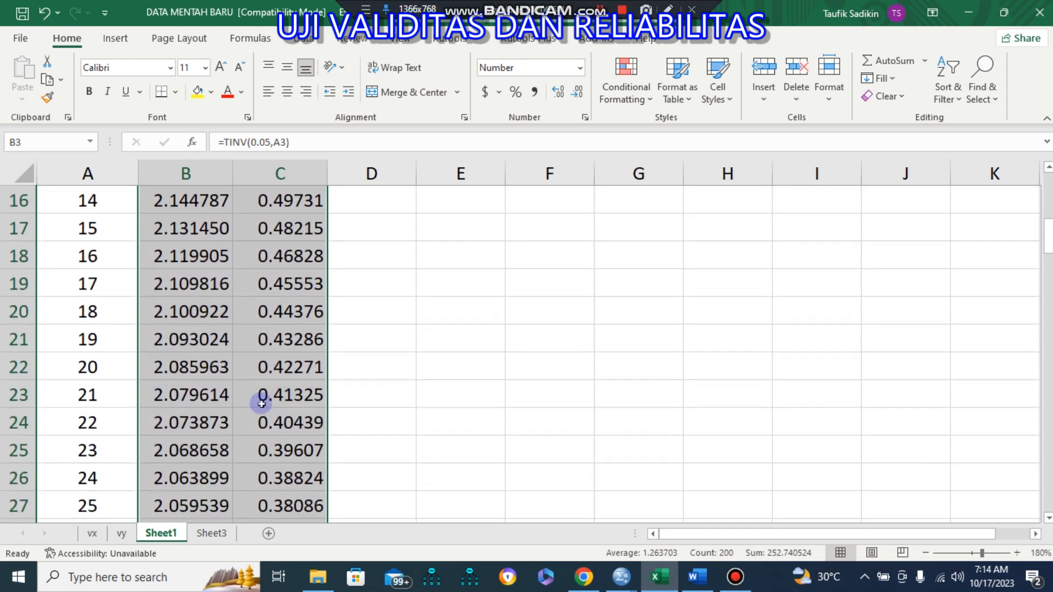
scroll(129, 446, down, 2)
scroll(129, 446, down, 1)
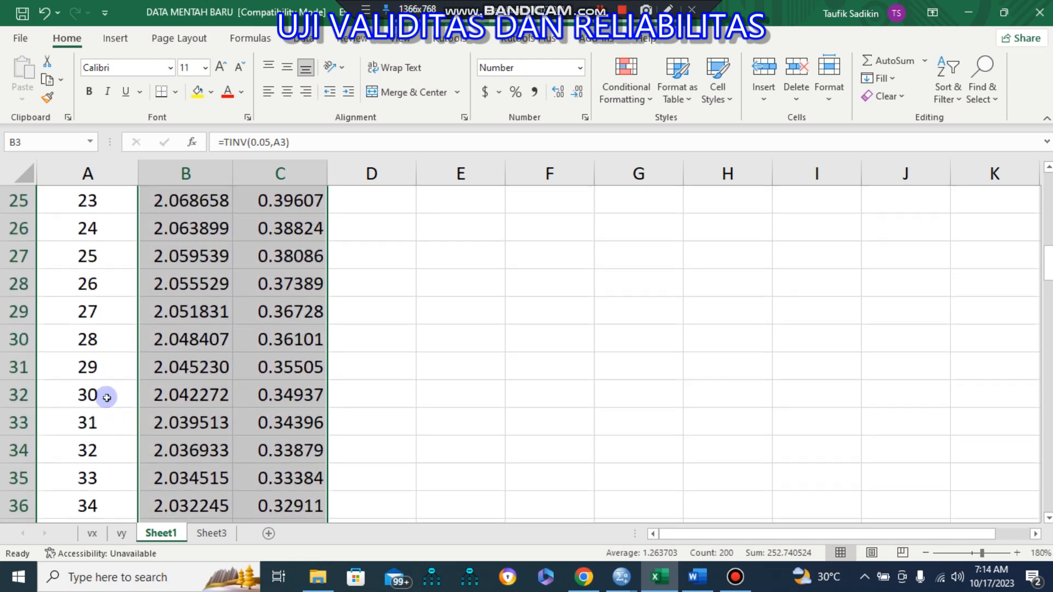
click(103, 367)
click(99, 342)
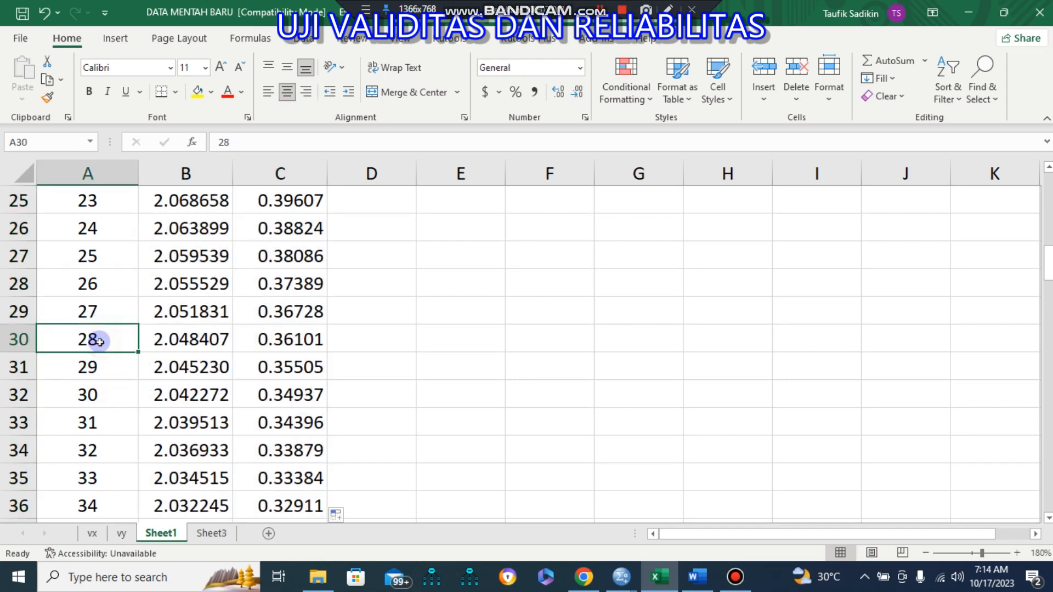
click(282, 339)
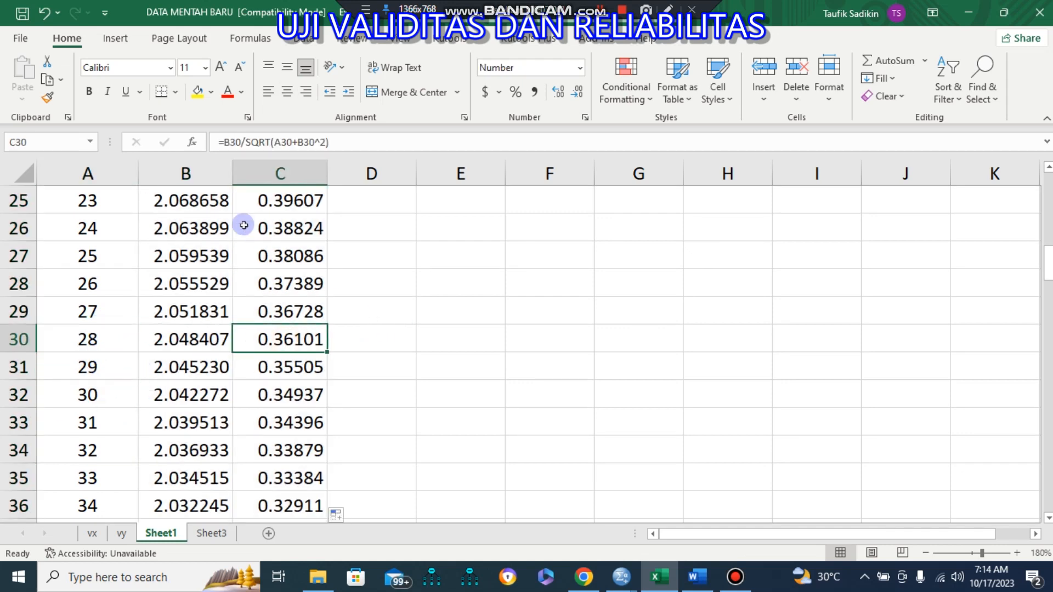
click(197, 91)
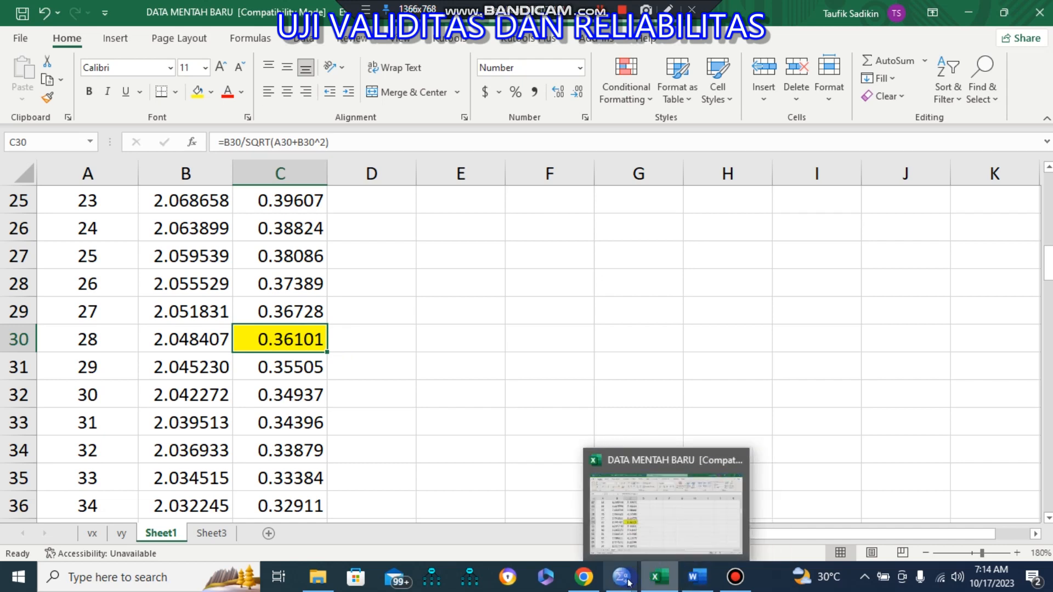
- Reread the validity criteria in Word, and compare the P1 to P10 correlations with JUMLAH in the SPSS output against the highlighted r value
mouse_move(629, 583)
click(698, 521)
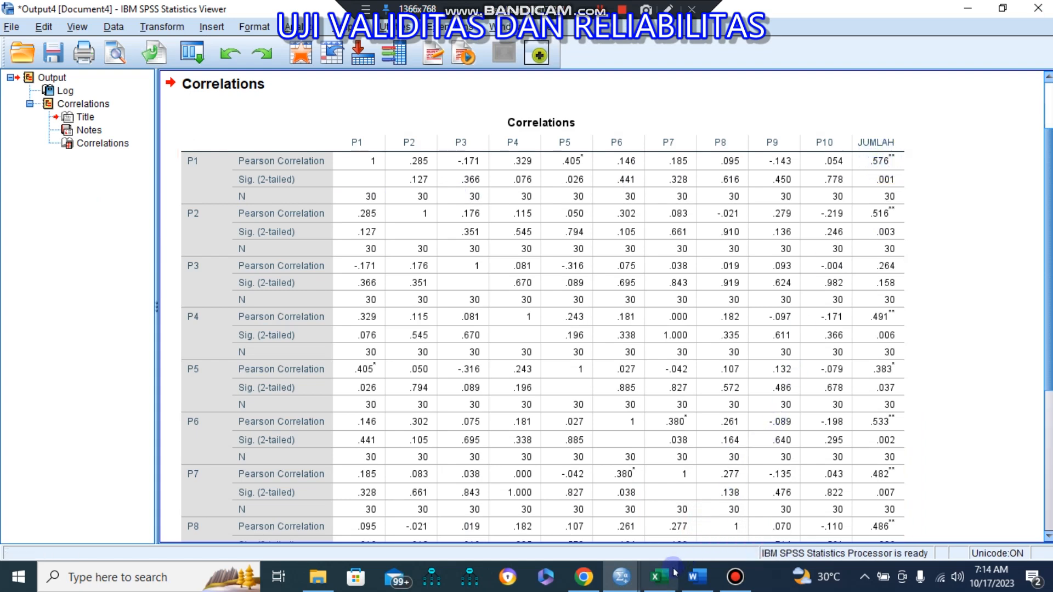
click(655, 576)
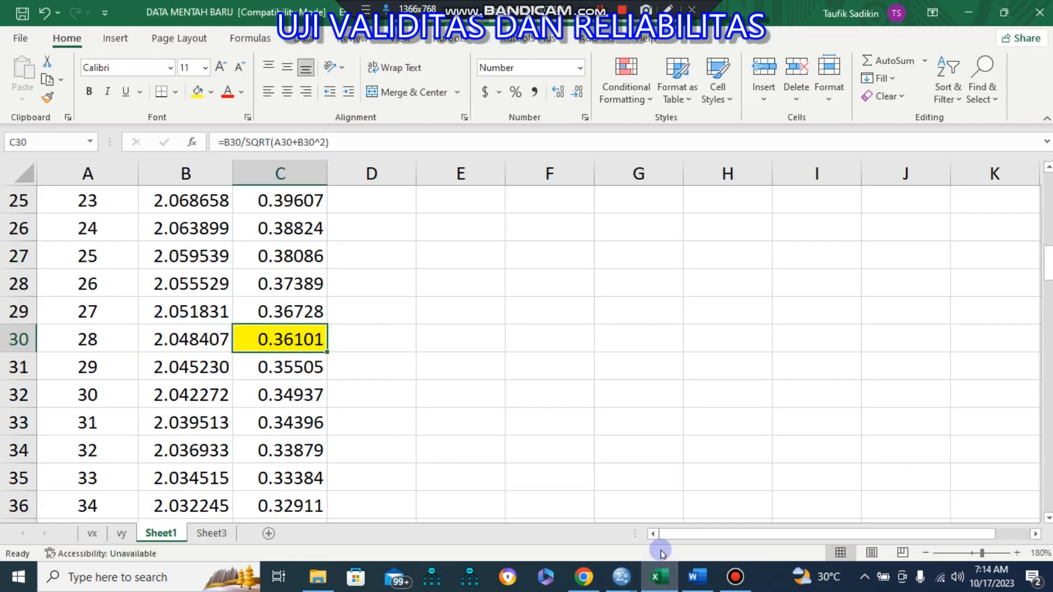
click(690, 585)
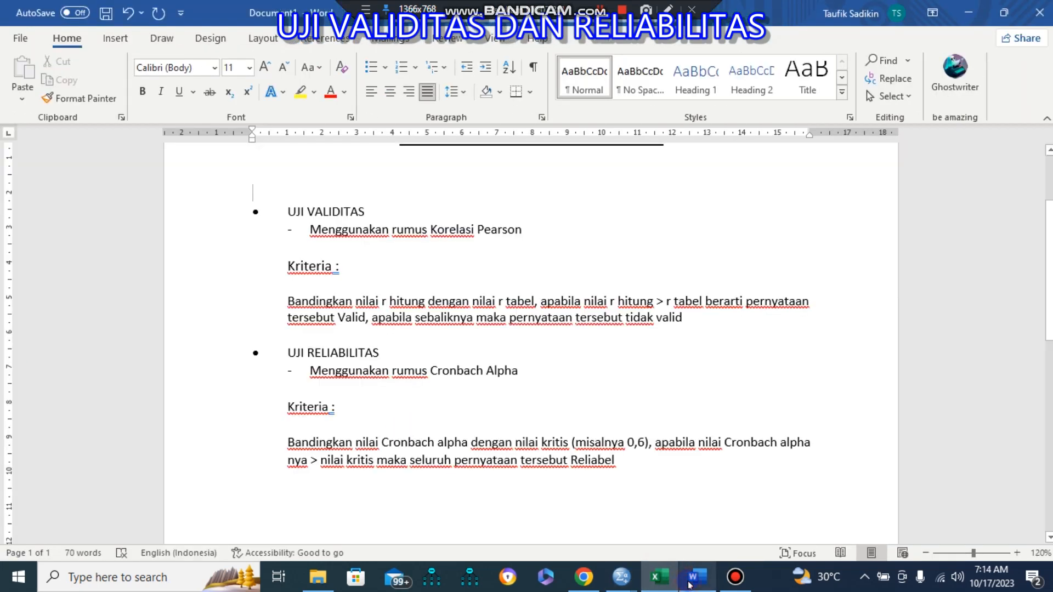
click(655, 577)
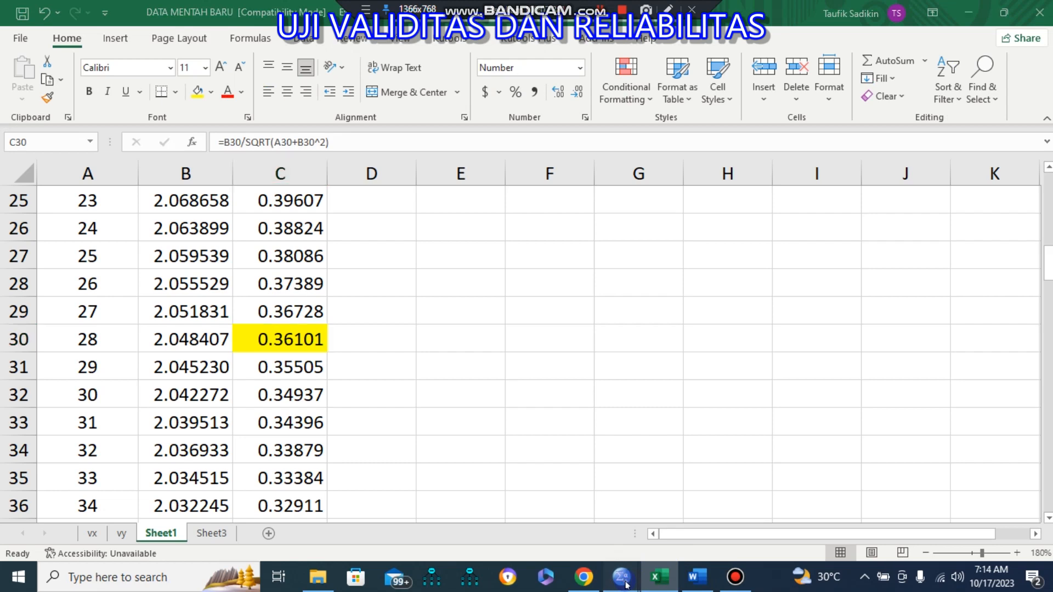
mouse_move(622, 578)
click(669, 535)
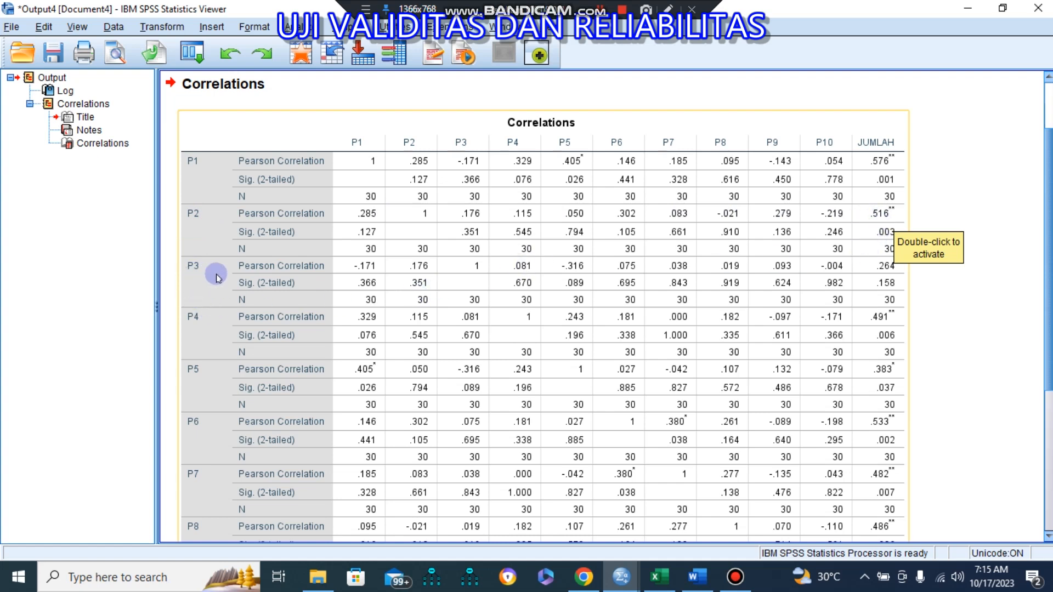
click(926, 279)
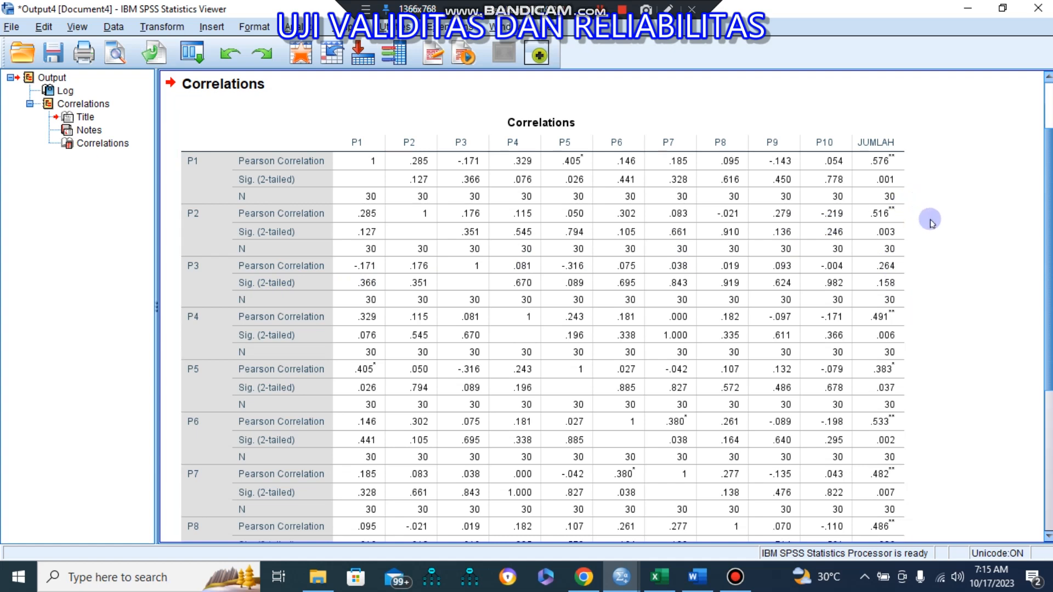
scroll(957, 231, down, 3)
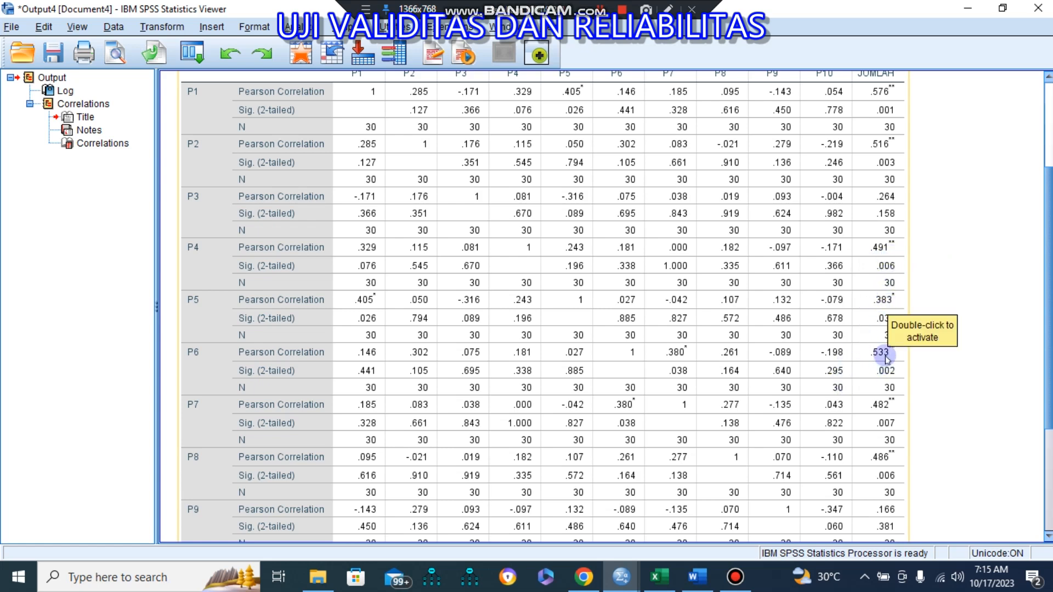
scroll(889, 408, down, 3)
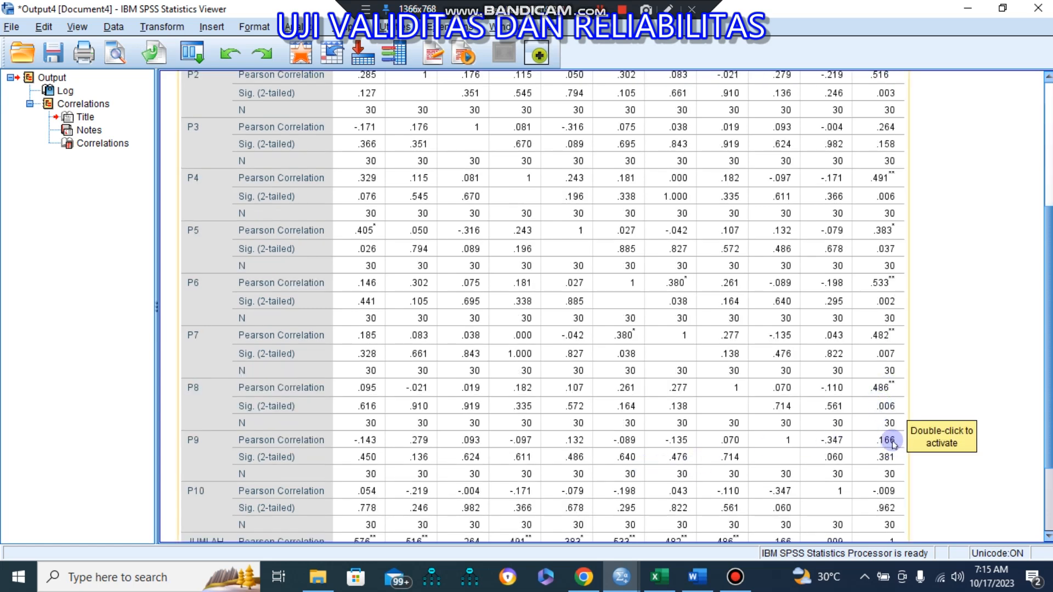
scroll(894, 445, down, 3)
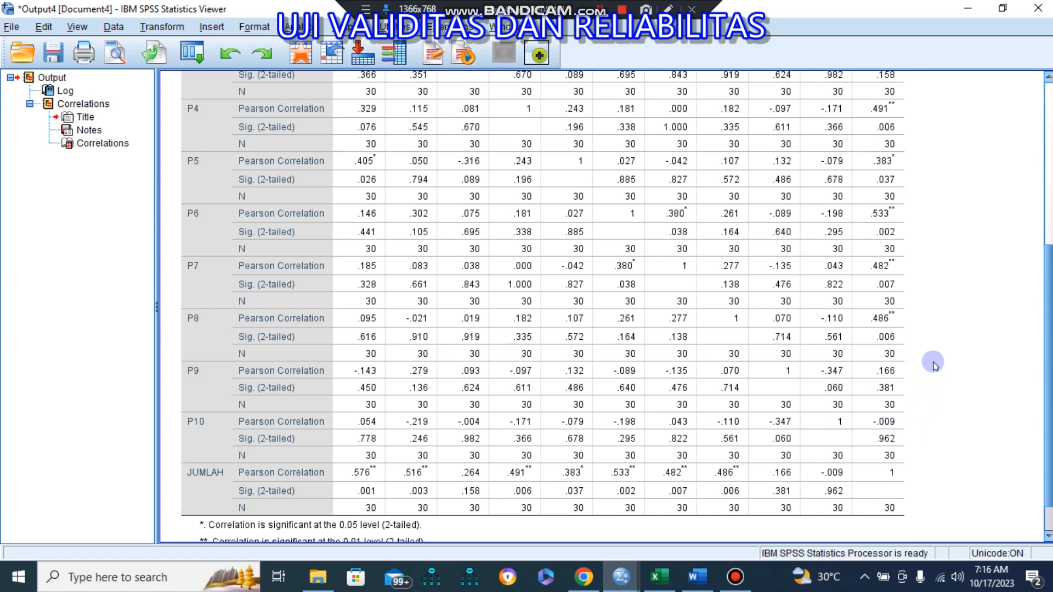
scroll(933, 364, up, 10)
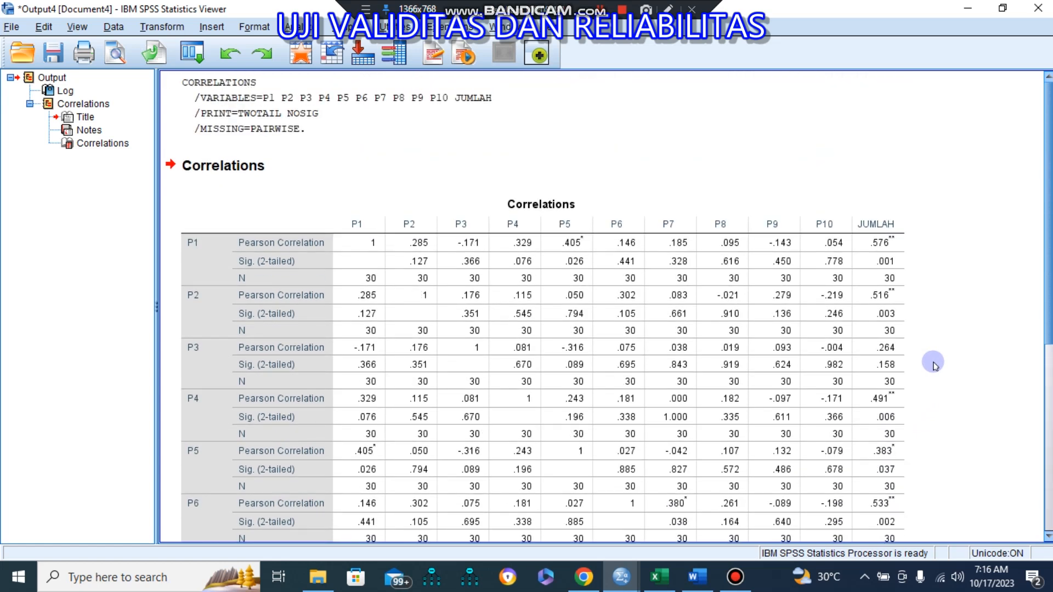